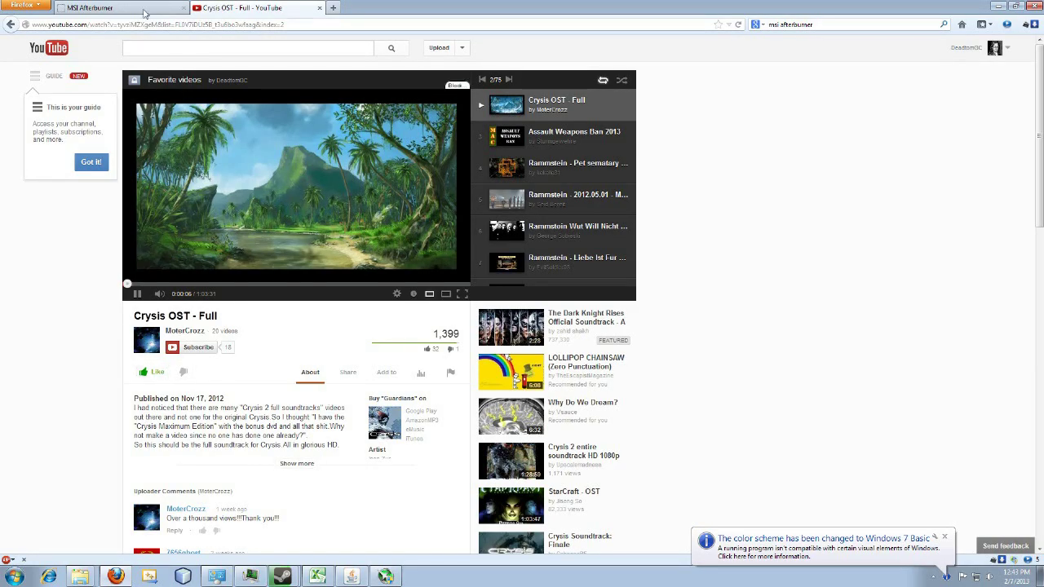
Step: Show the MSI Afterburner download page, dismiss the color scheme notification, and briefly bring up the running Afterburner window over it
key(ctrl+Tab)
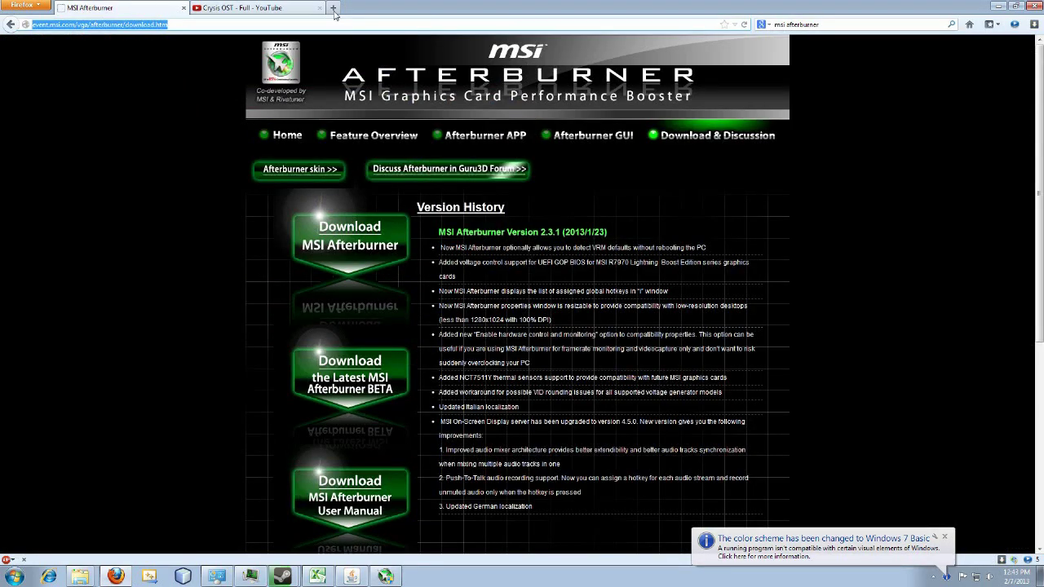
click(945, 538)
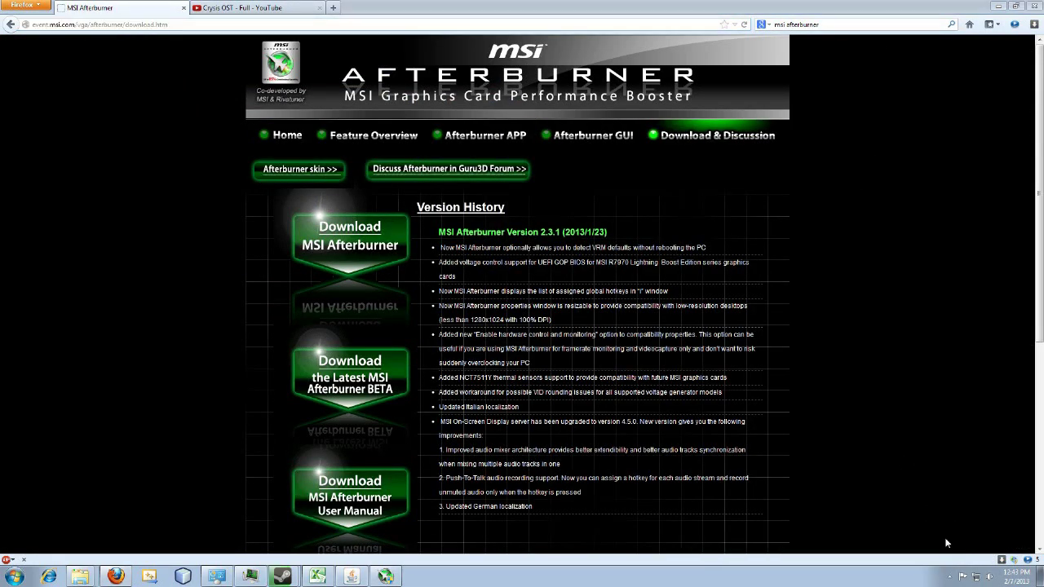
click(386, 577)
drag(426, 140, 676, 134)
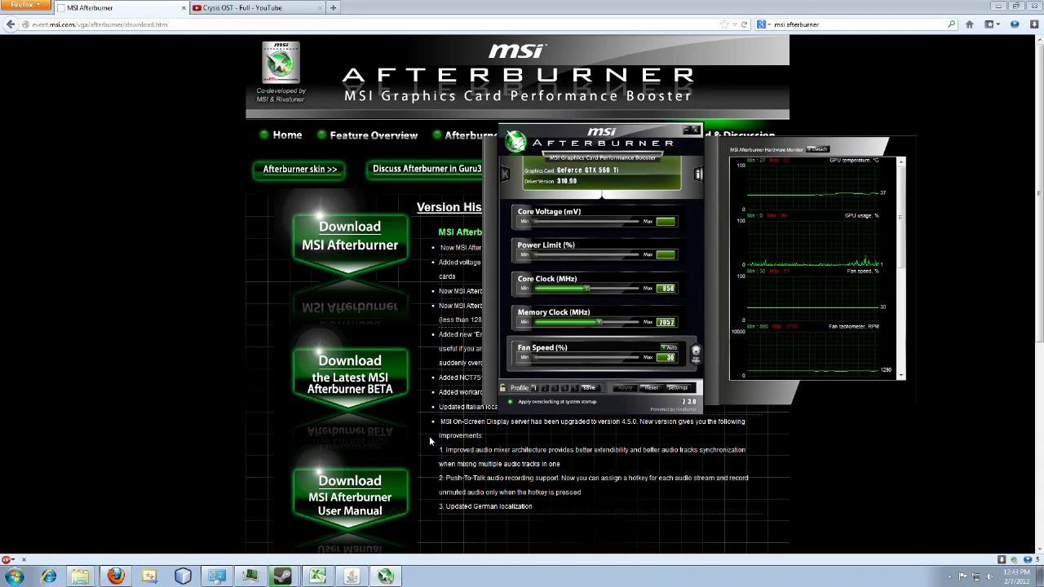
click(190, 341)
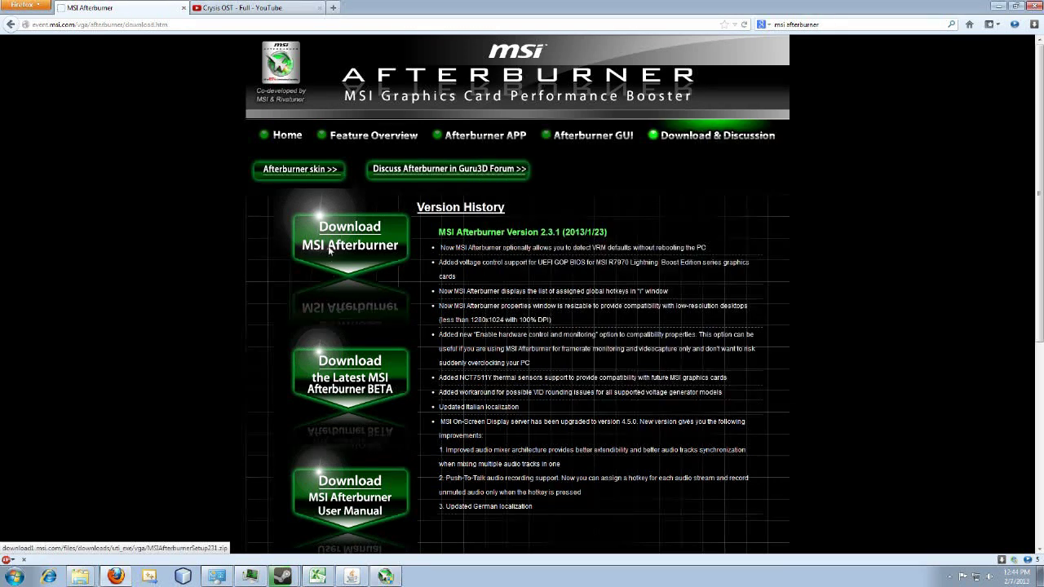
Step: Request the MSIAfterburnerSetup231.zip download from the page and close the file prompt
click(159, 28)
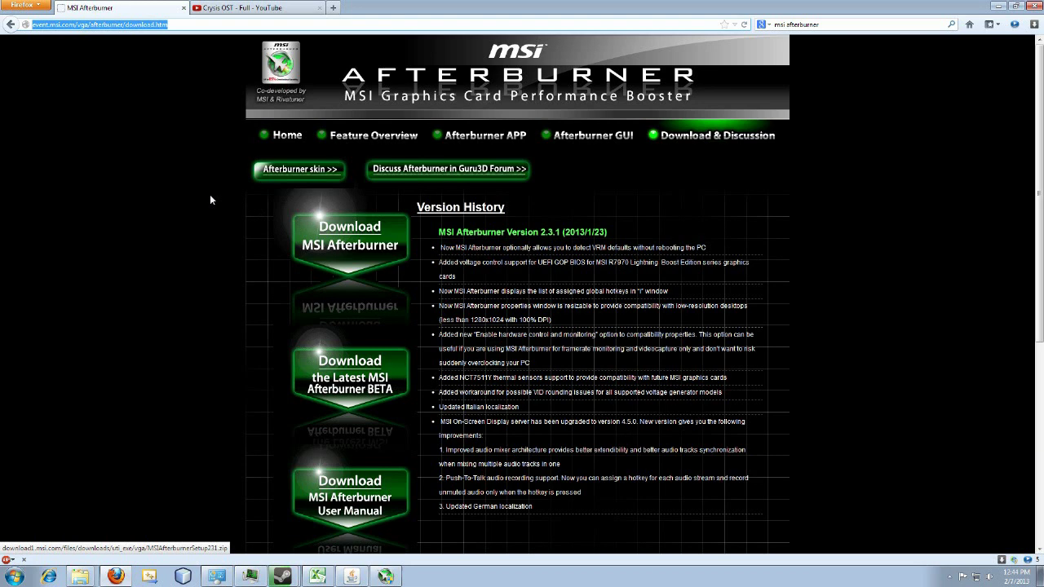
click(350, 239)
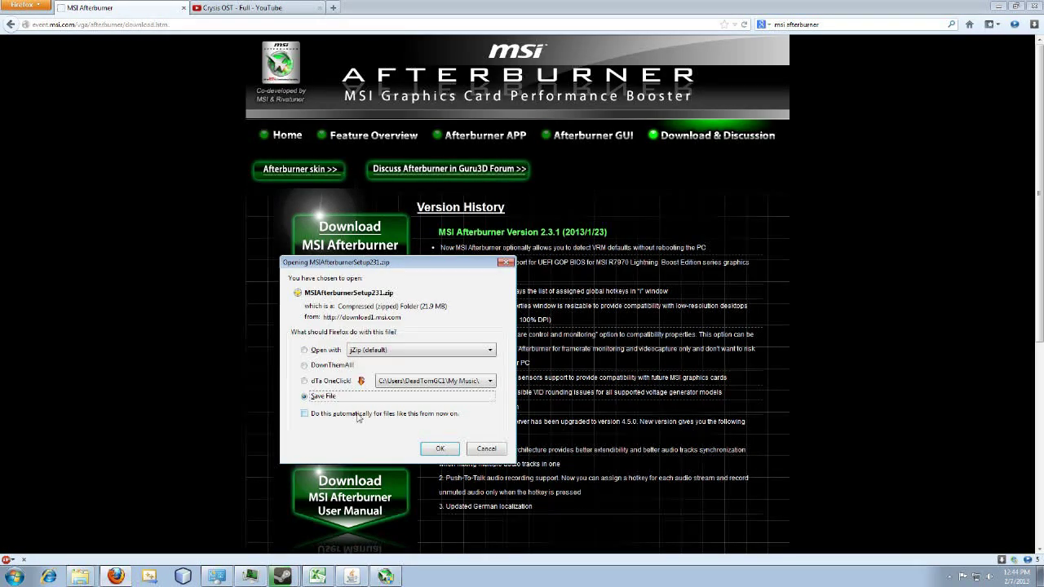
click(440, 450)
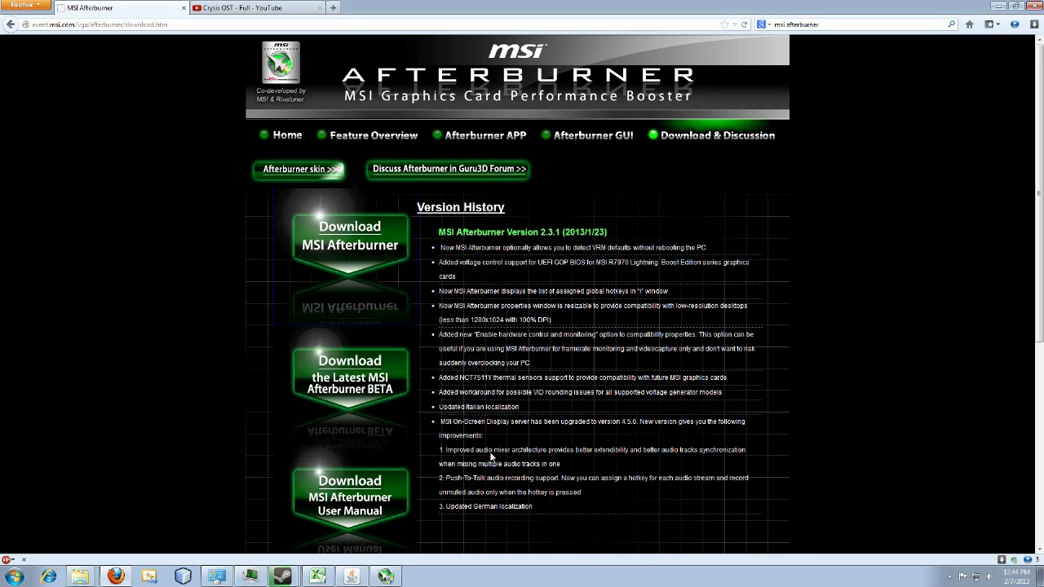
Step: Find the existing MSIAfterburnerSetup230 archive in the Downloads folder and open it in jZip
mouse_move(82, 575)
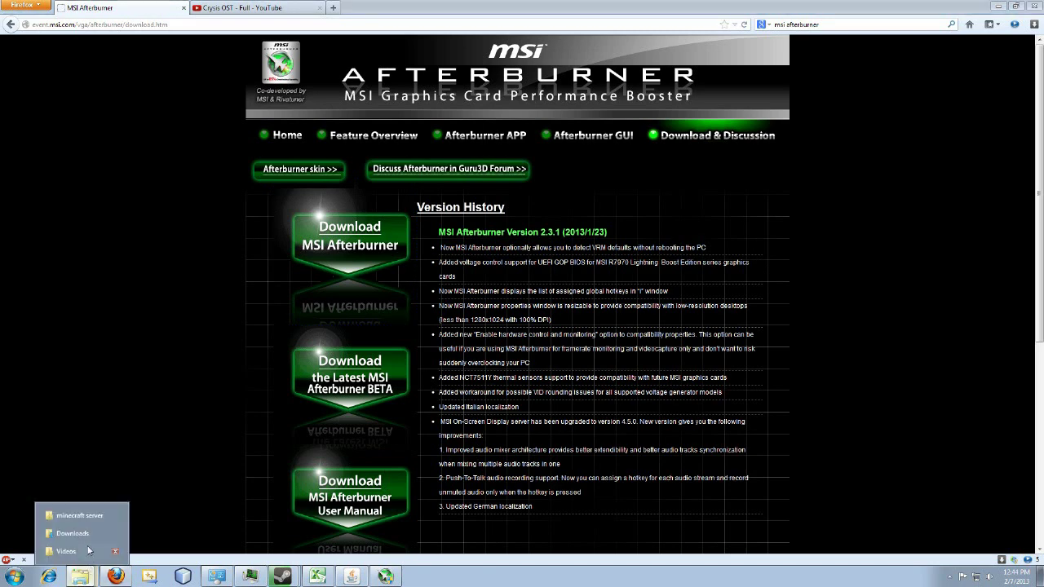
click(77, 538)
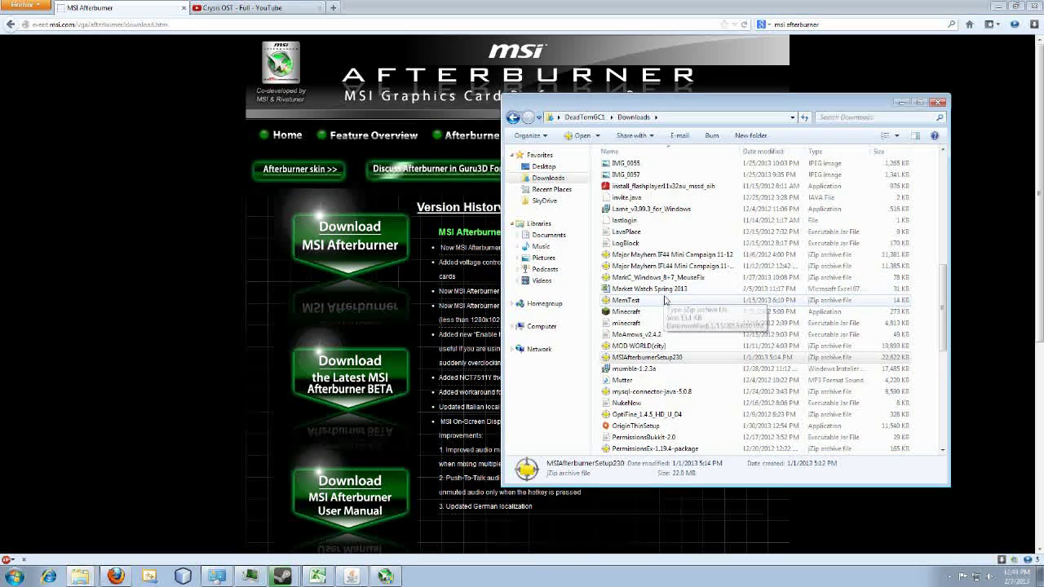
click(669, 300)
scroll(694, 343, down, 2)
scroll(679, 376, up, 2)
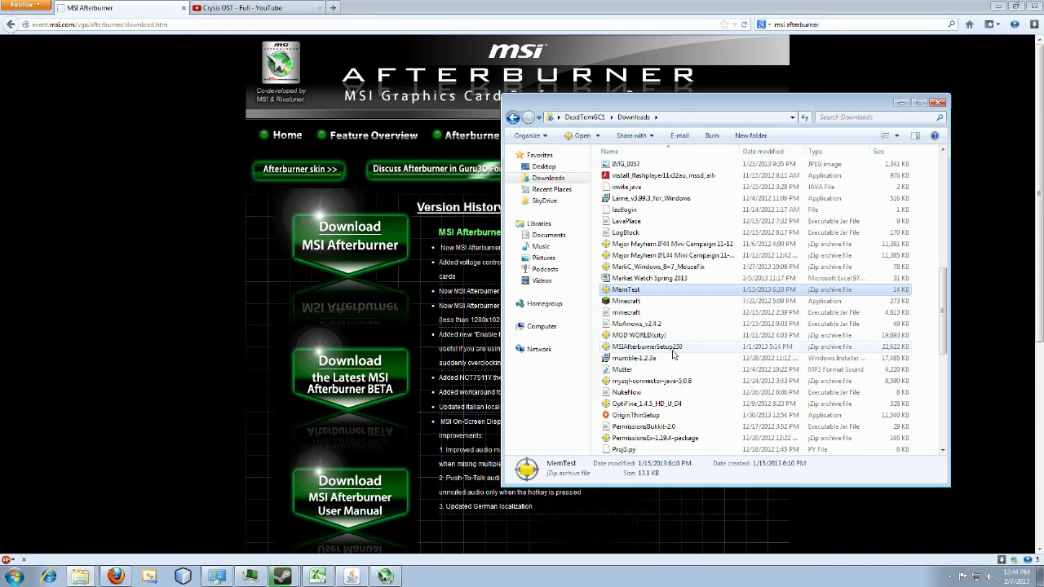
scroll(674, 353, down, 1)
scroll(674, 353, down, 3)
scroll(674, 354, up, 10)
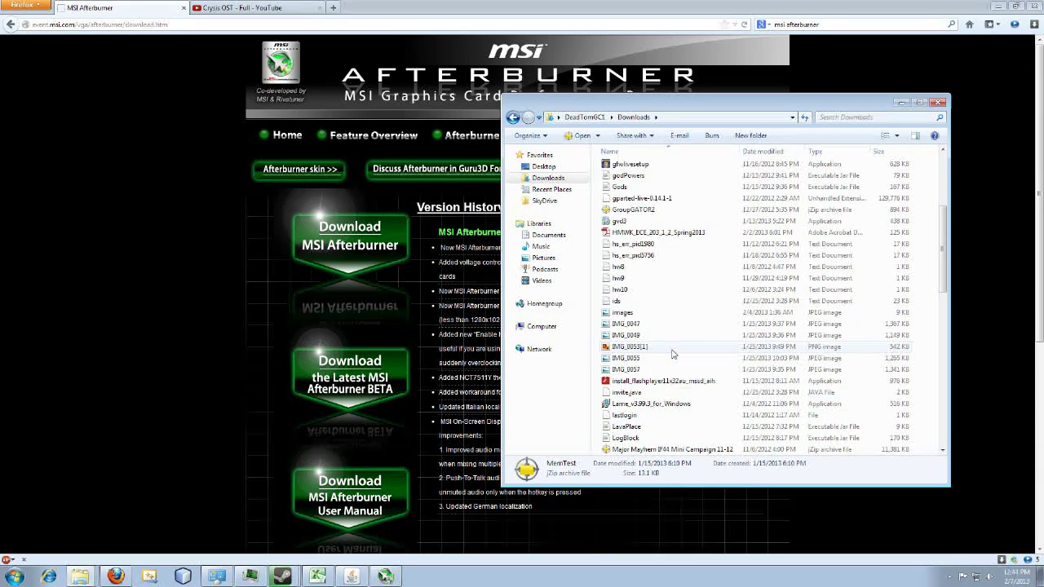
scroll(673, 354, down, 15)
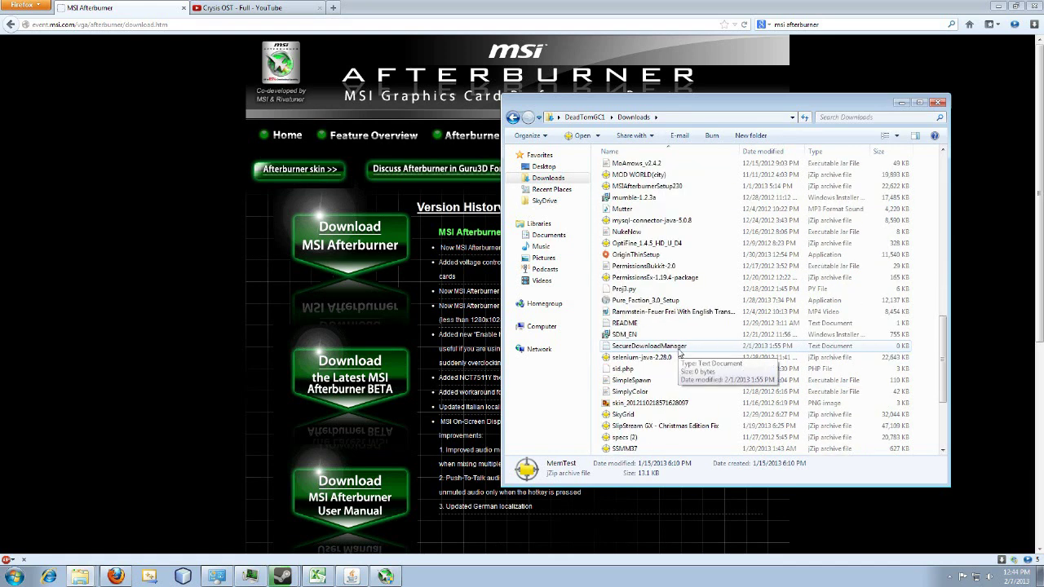
click(684, 189)
double_click(684, 188)
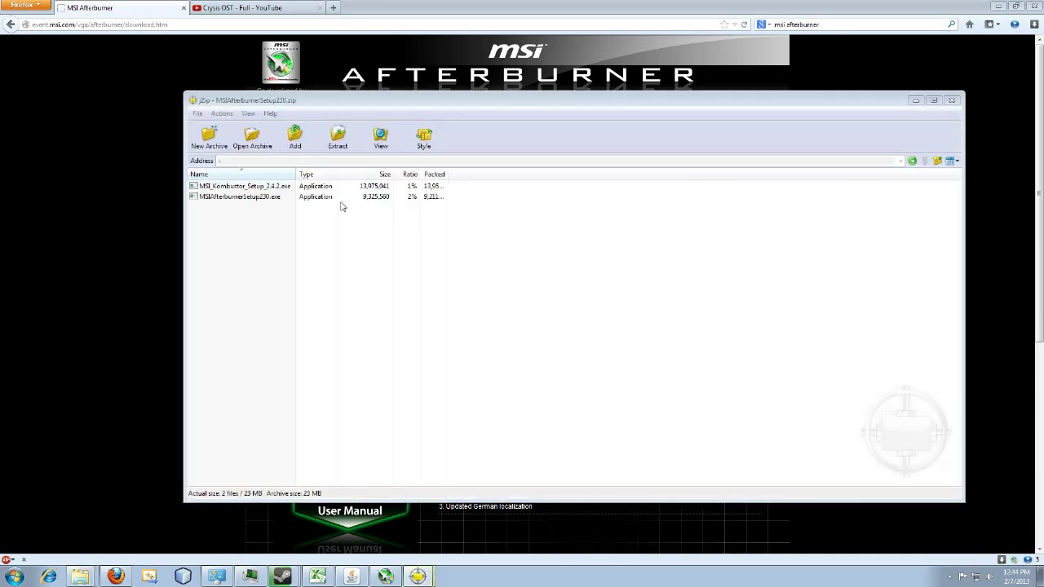
Step: Copy MSIAfterburnerSetup230.exe out of the archive and paste it onto the desktop
click(266, 187)
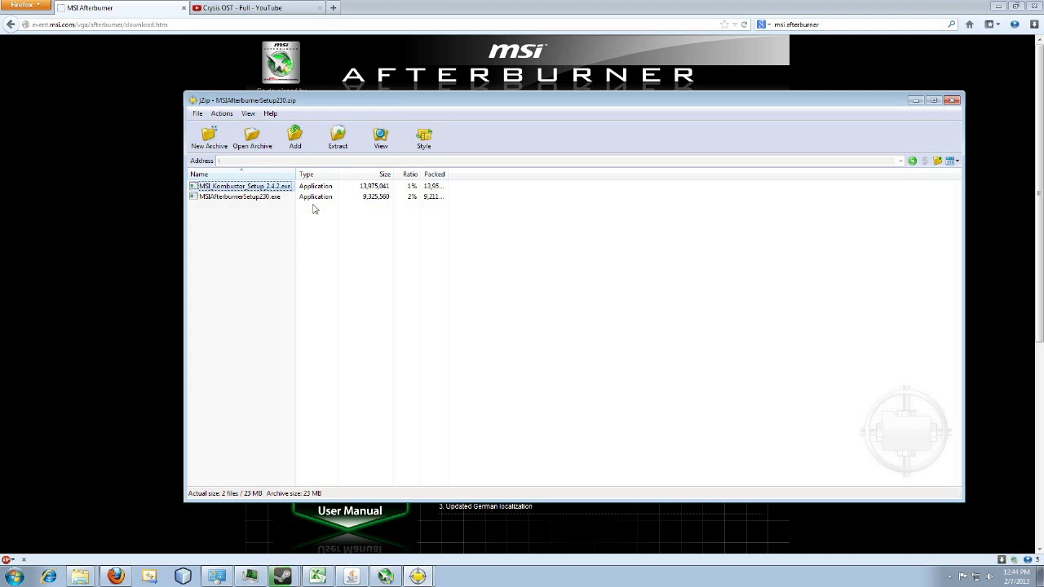
click(256, 200)
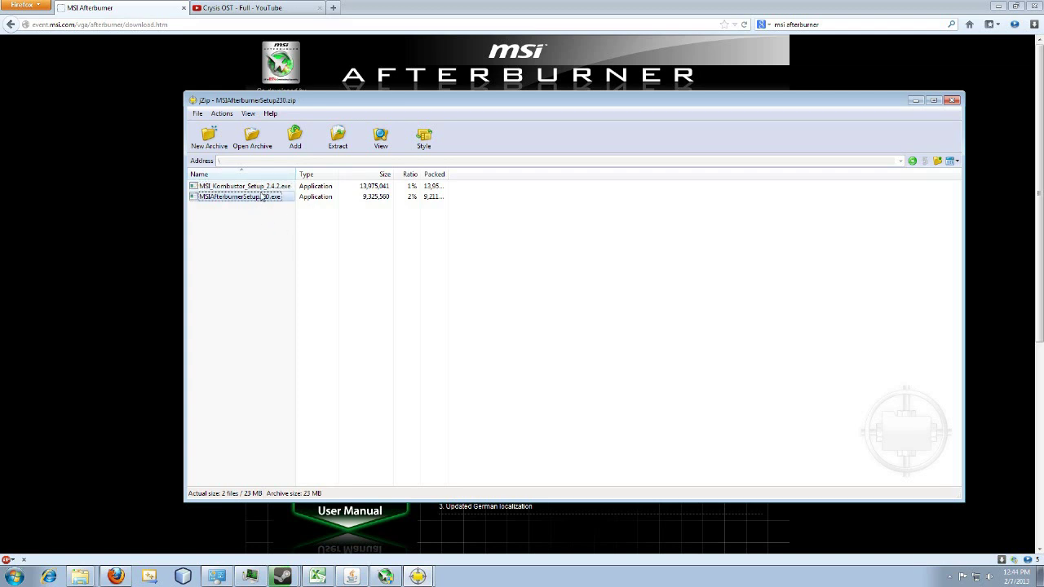
click(286, 188)
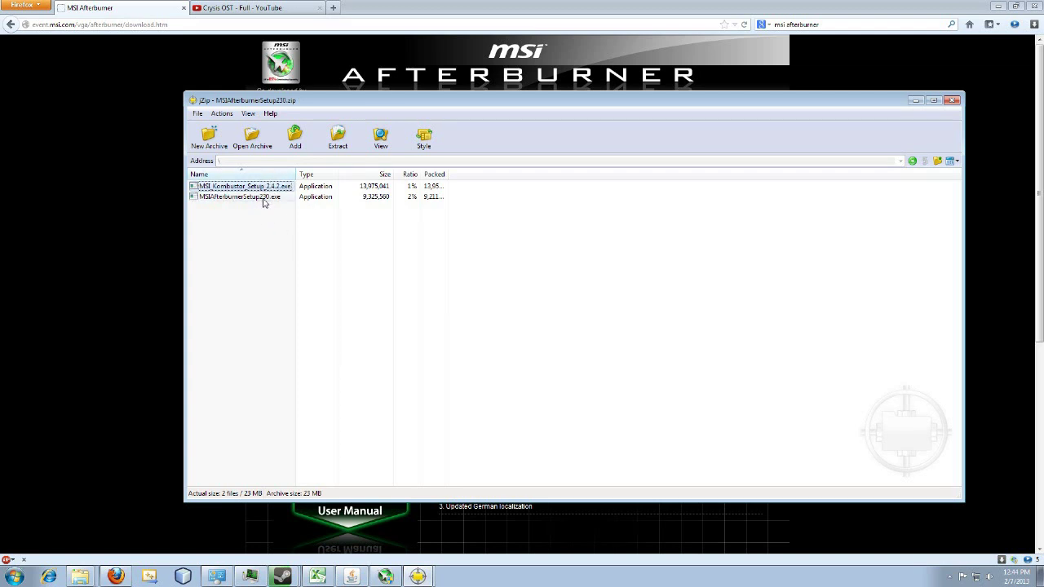
click(261, 199)
right_click(218, 204)
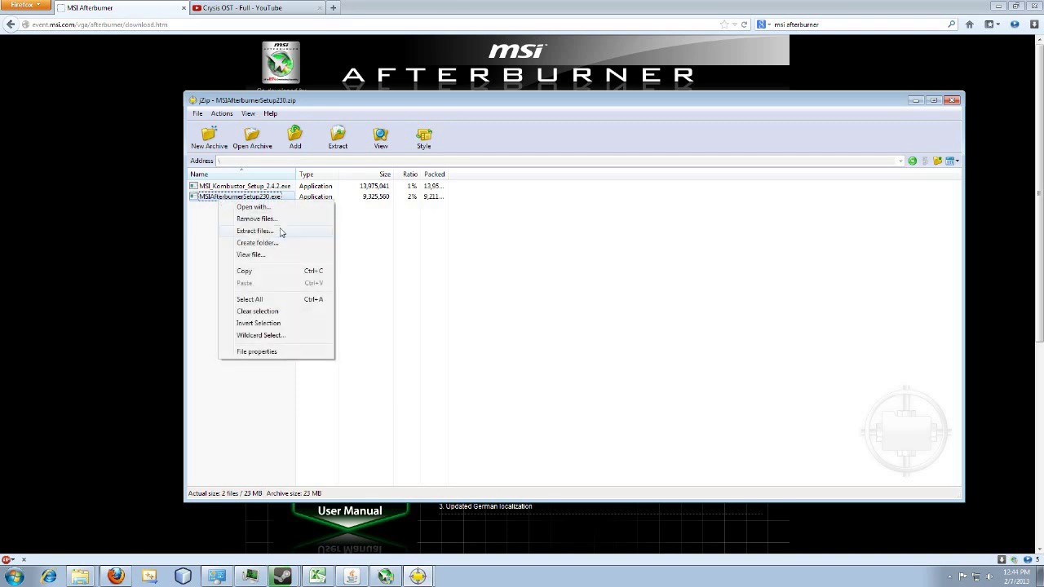
click(280, 285)
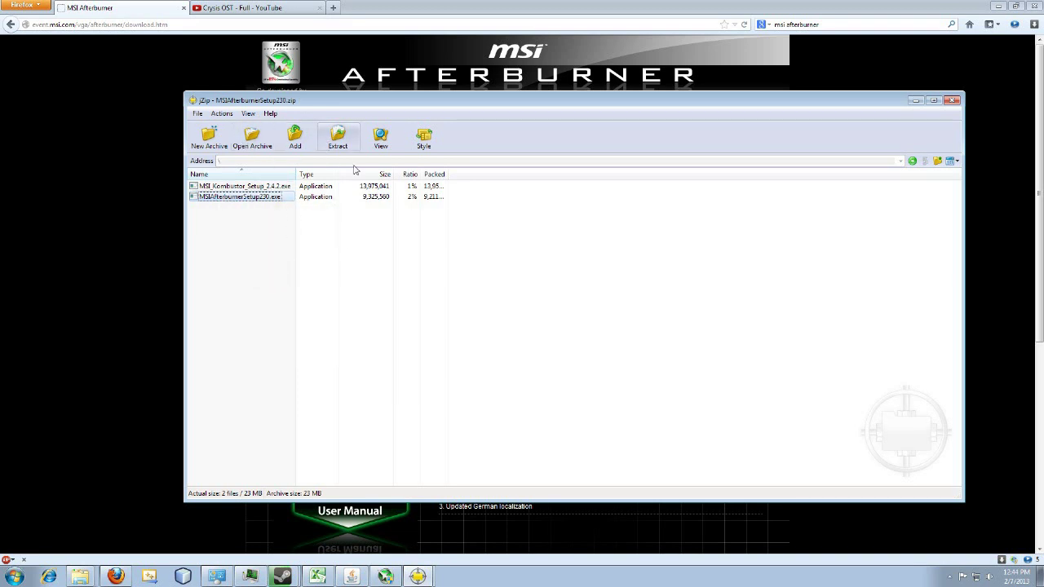
key(super+d)
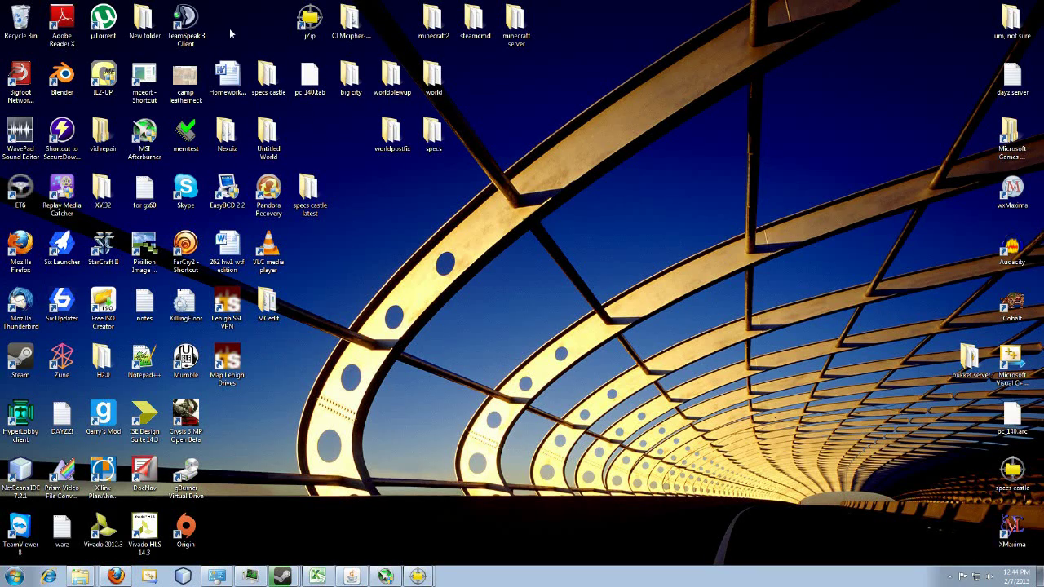
right_click(239, 415)
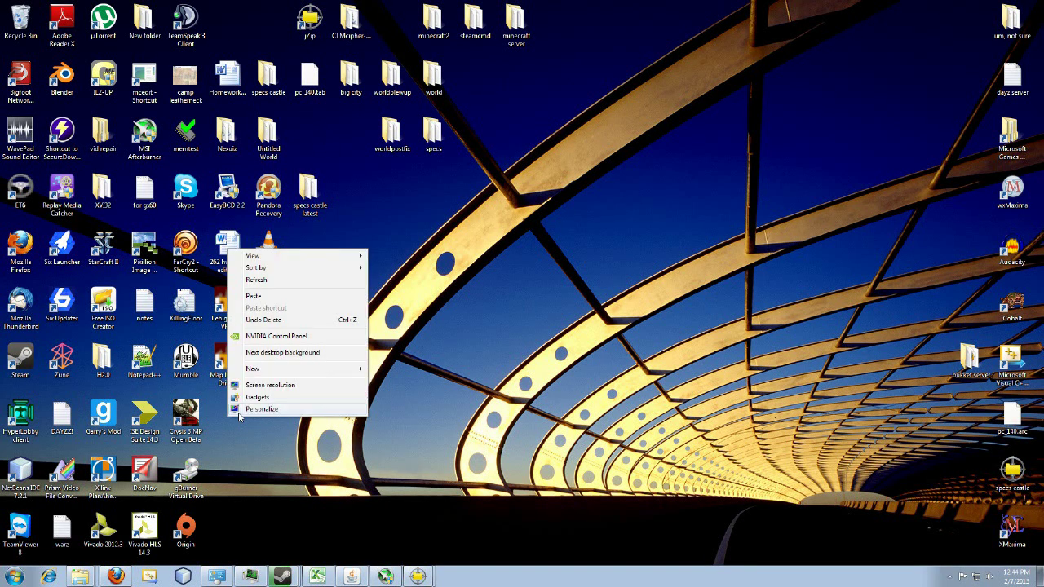
click(266, 297)
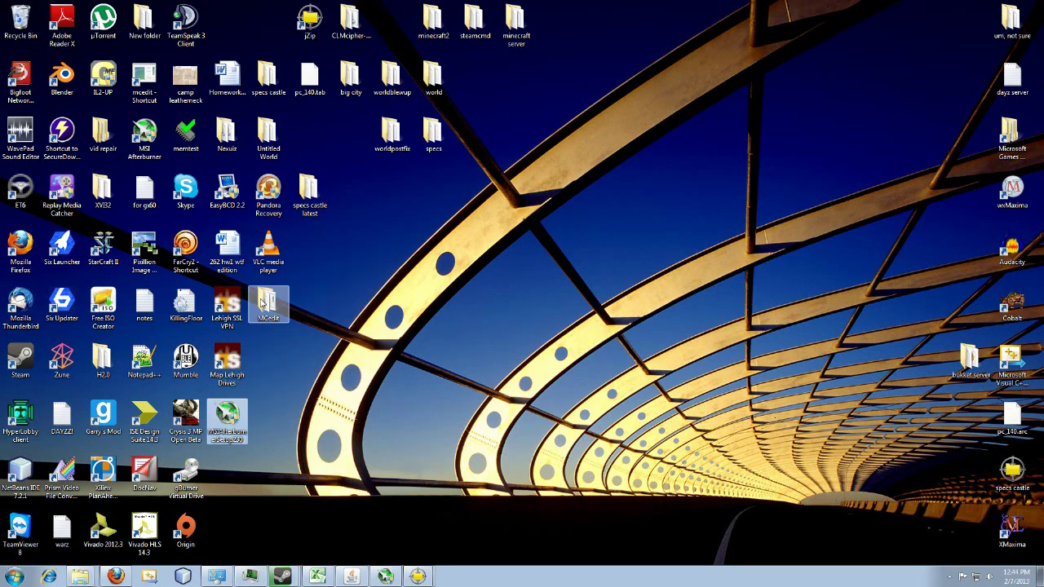
Step: Run the Afterburner installer from the desktop in English, accept the license terms, and cancel the setup
click(241, 413)
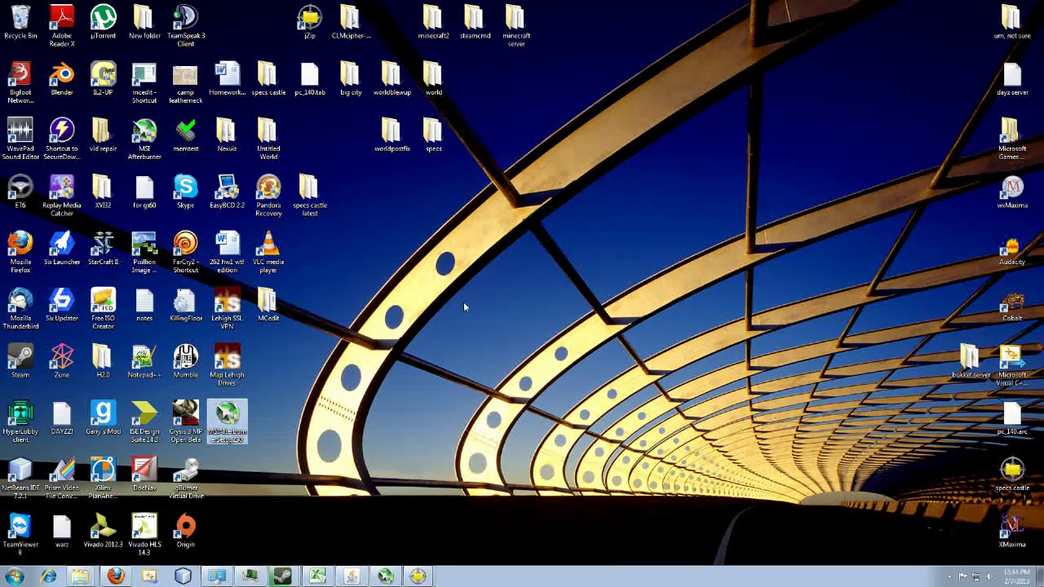
key(Return)
click(556, 303)
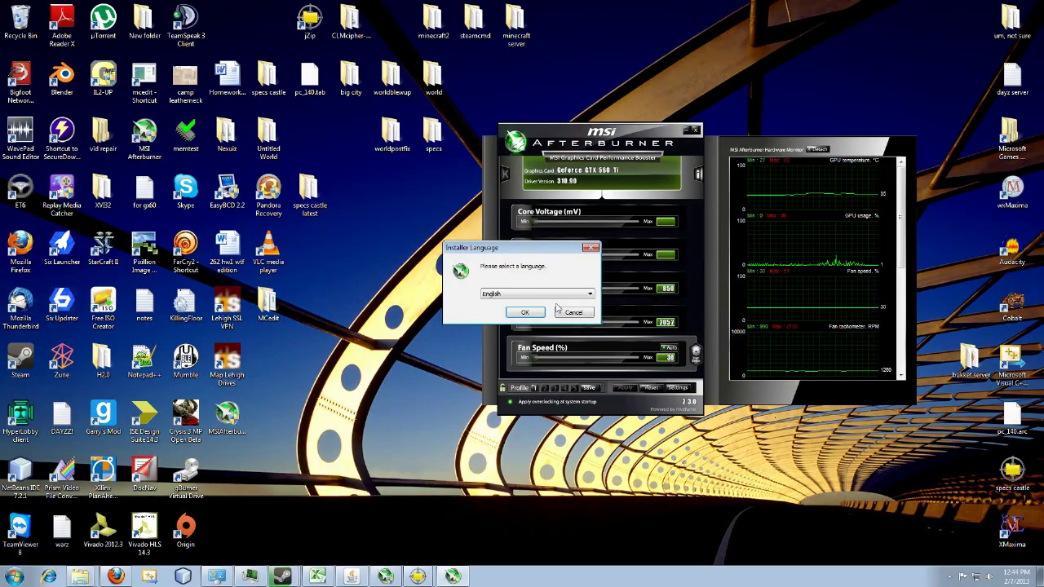
click(526, 313)
click(580, 379)
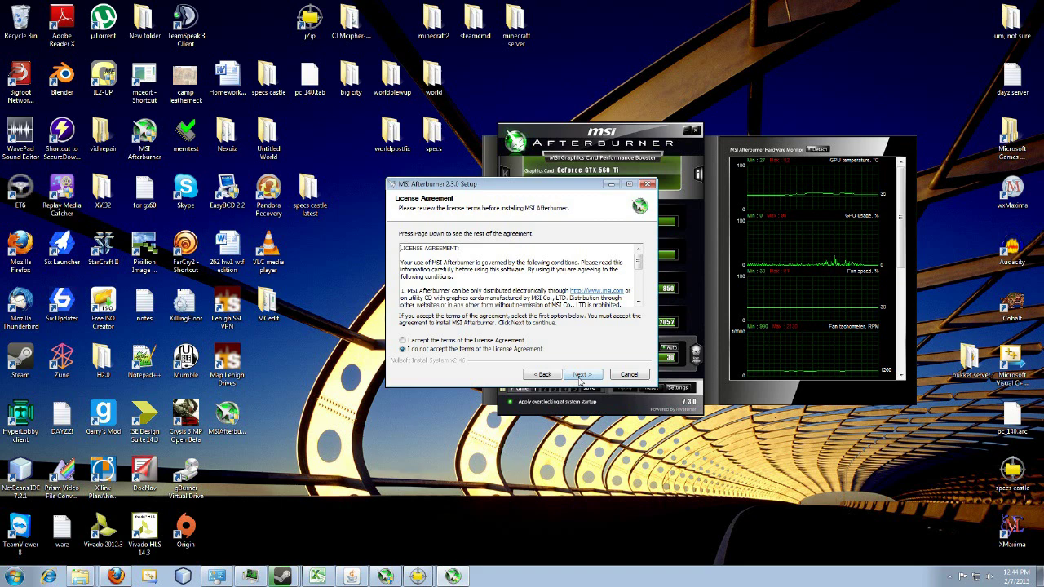
click(497, 341)
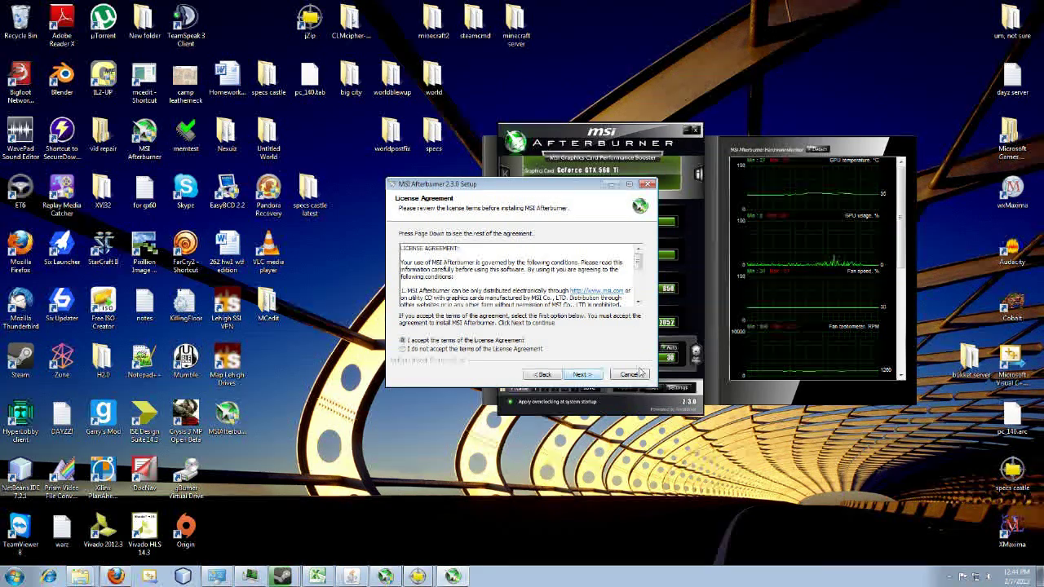
click(629, 376)
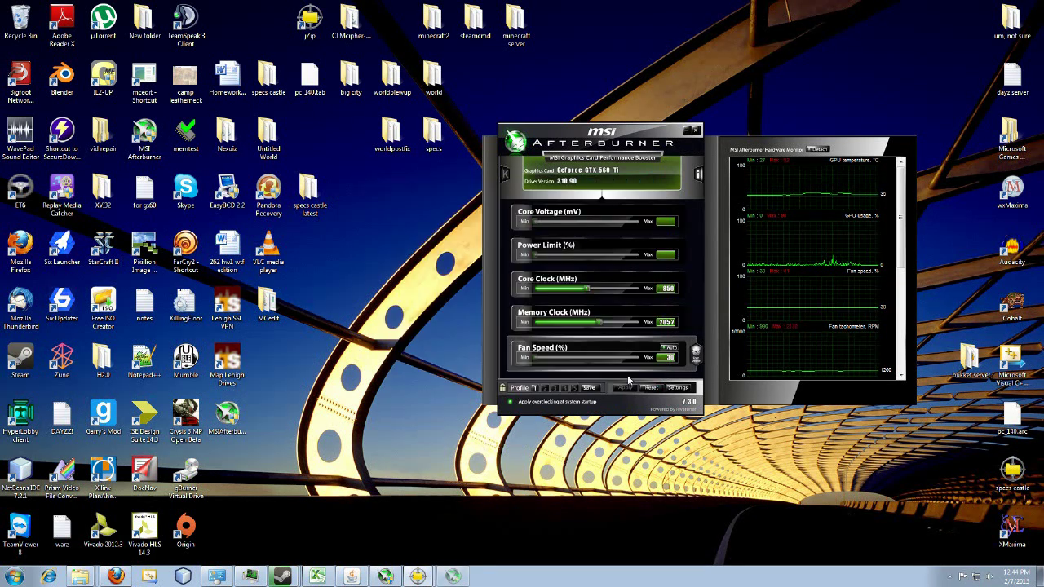
Step: Move the Afterburner window slightly aside and delete the MSIAfterburnerSetup230 installer from the desktop
drag(602, 133, 567, 142)
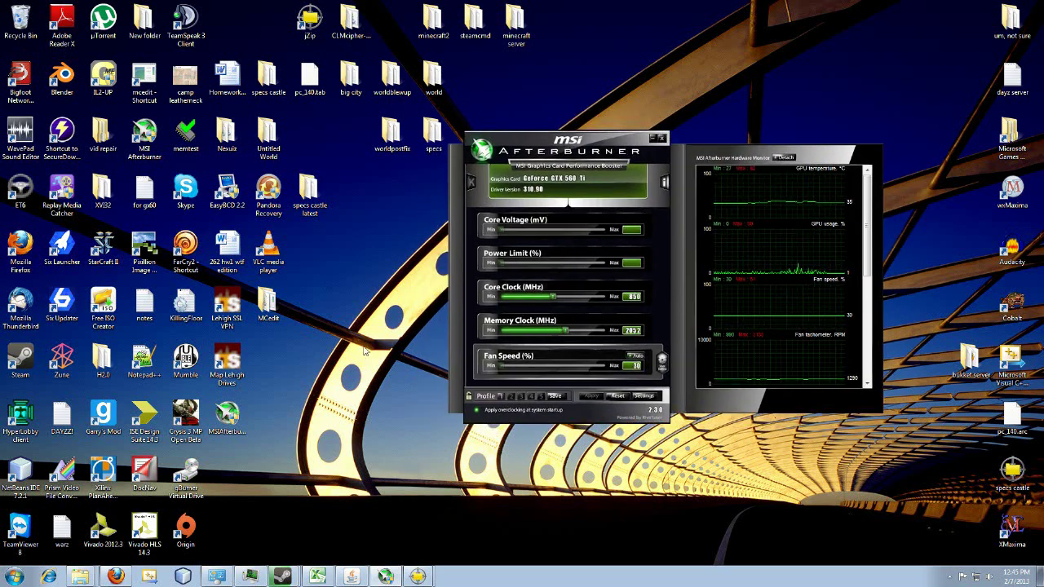
right_click(227, 425)
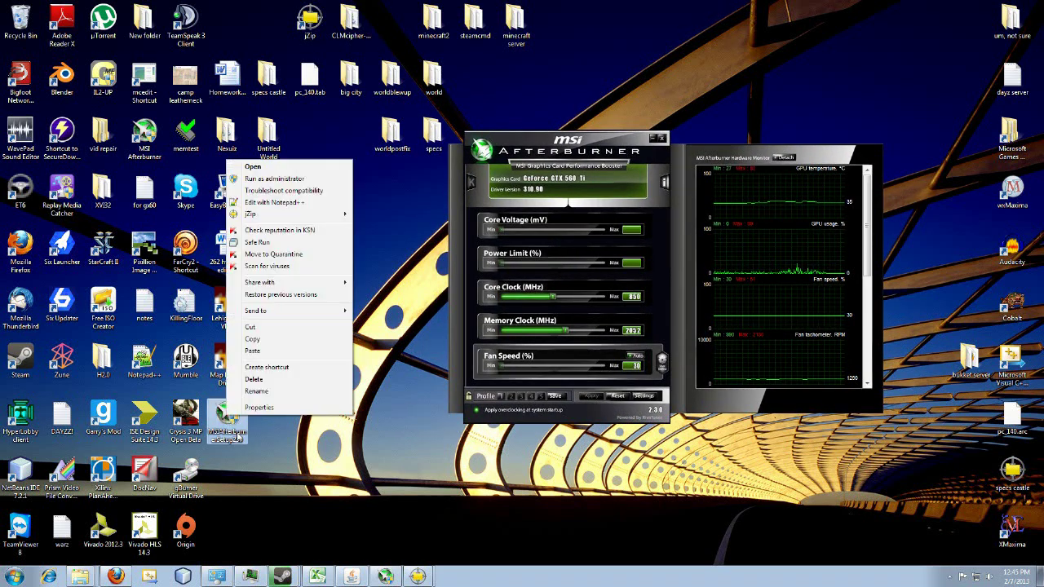
click(254, 380)
click(565, 338)
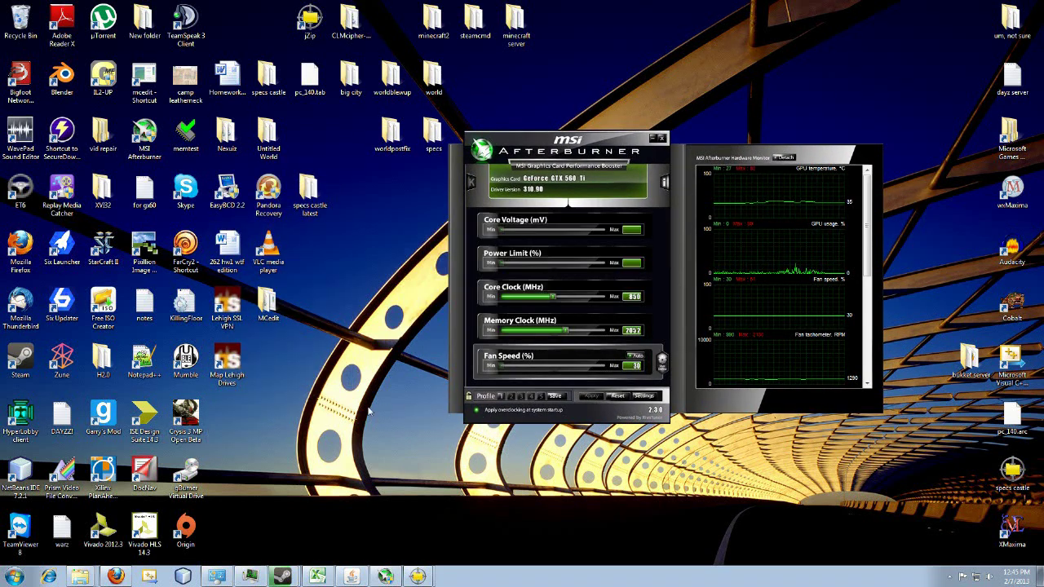
Step: Close both jZip windows showing MSIAfterburnerSetup230.zip
mouse_move(418, 576)
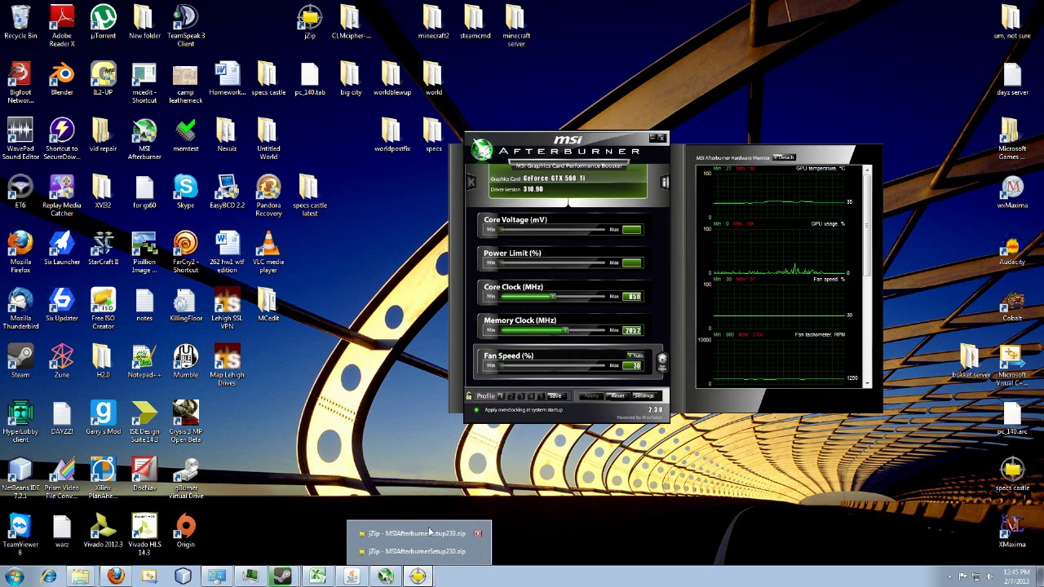
click(478, 535)
click(459, 549)
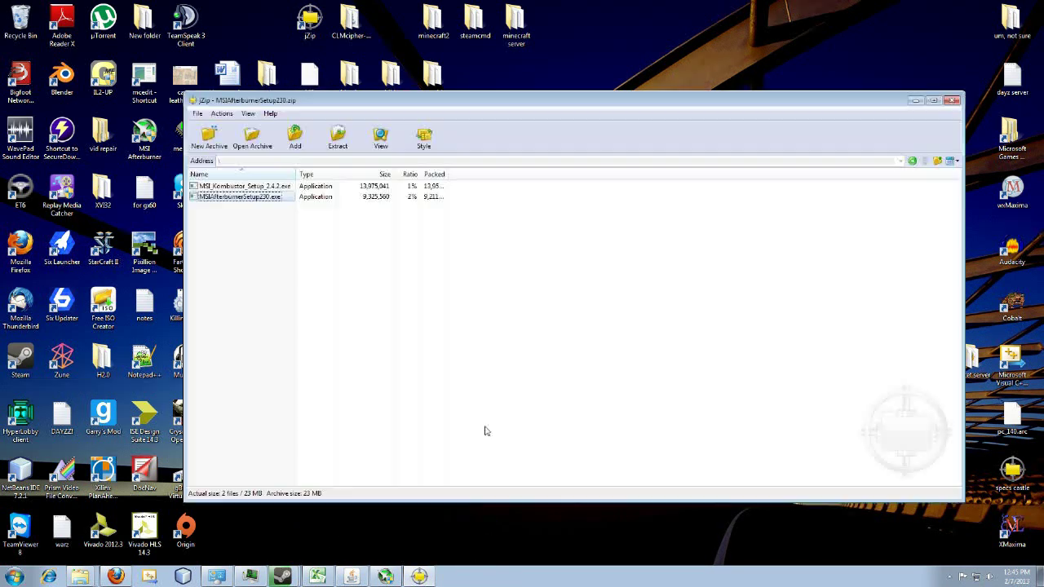
click(954, 101)
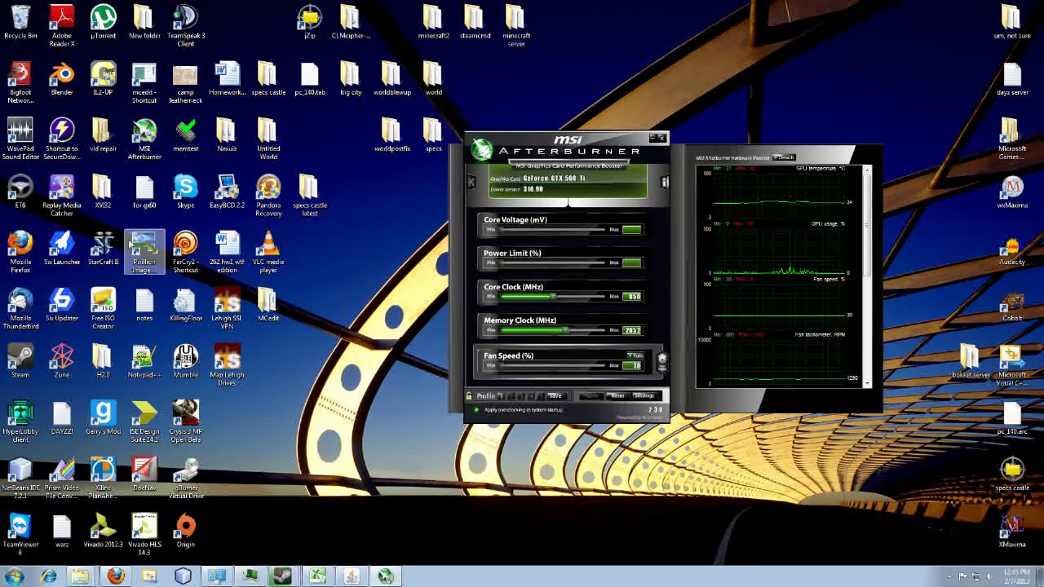
Step: Point out the MSI Afterburner desktop shortcut, reposition the Afterburner window, and open its properties
click(131, 129)
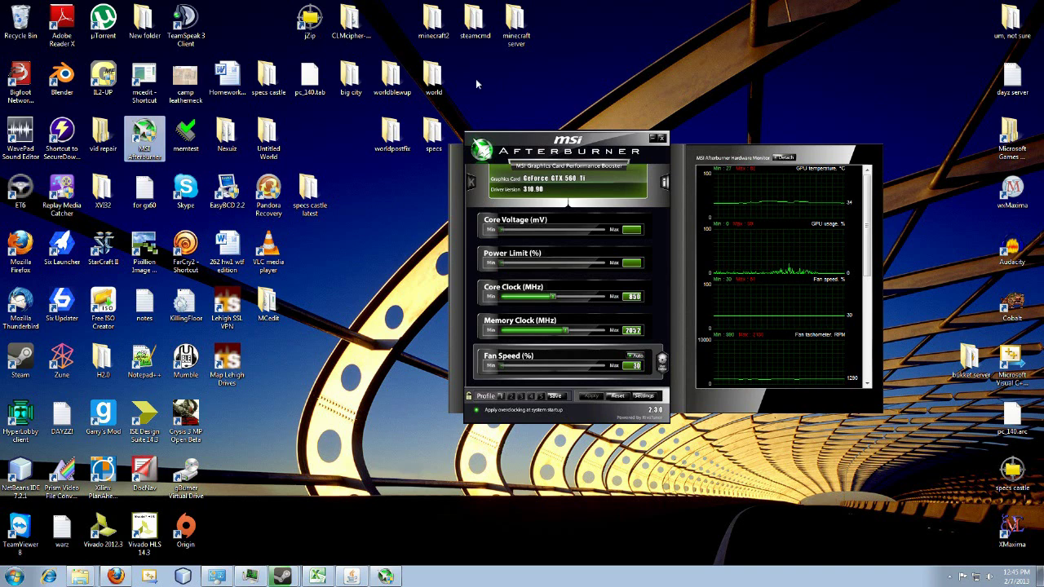
drag(595, 137, 549, 113)
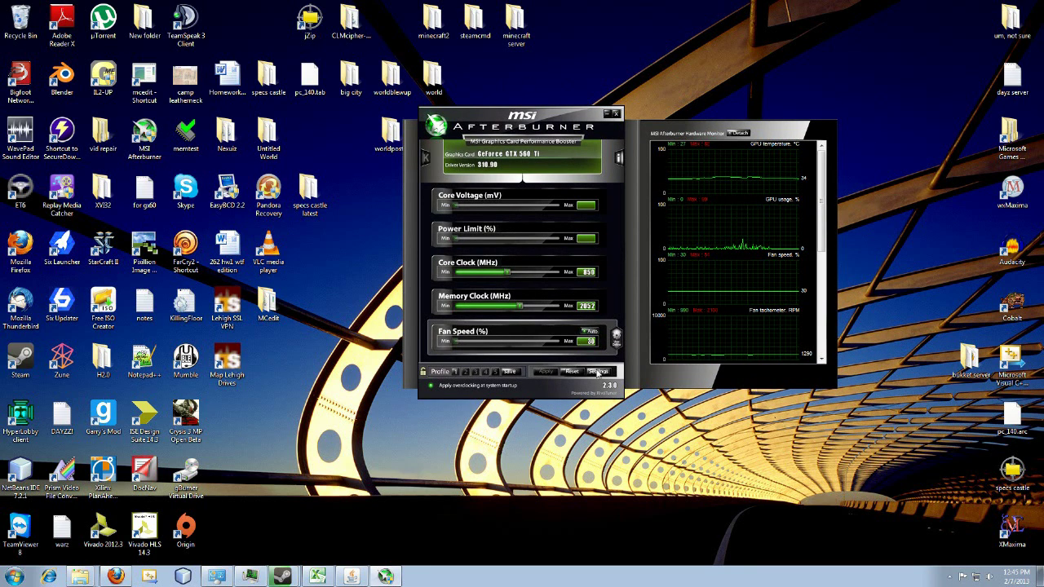
click(598, 373)
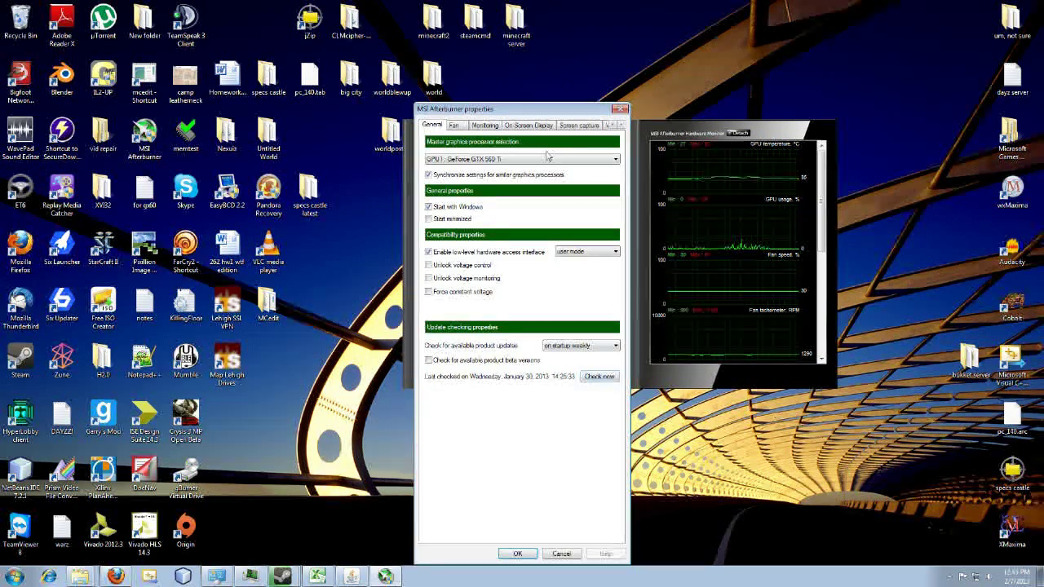
Step: Open the video capture settings in the Afterburner properties
click(621, 124)
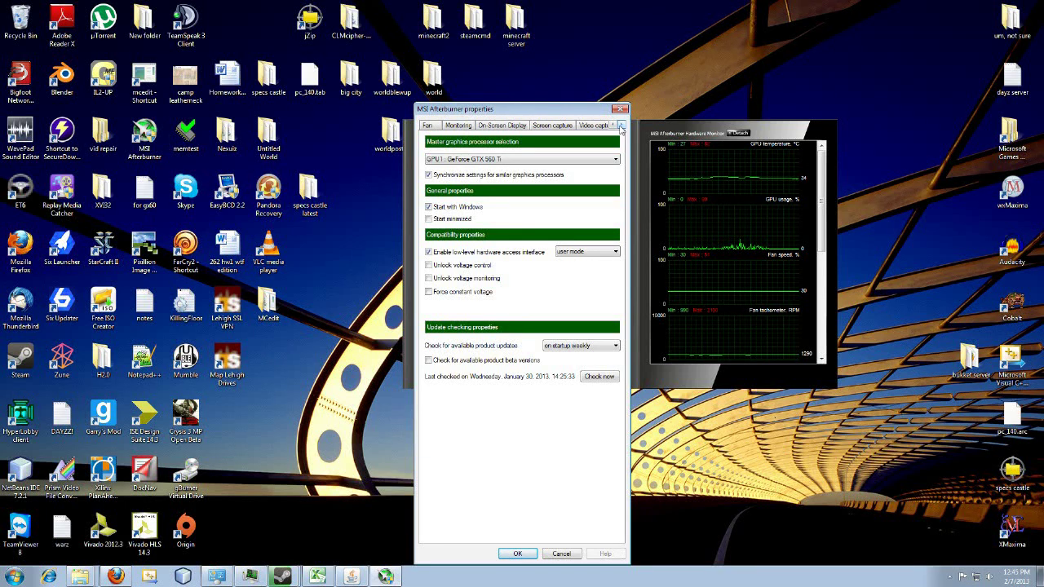
click(622, 124)
click(622, 124)
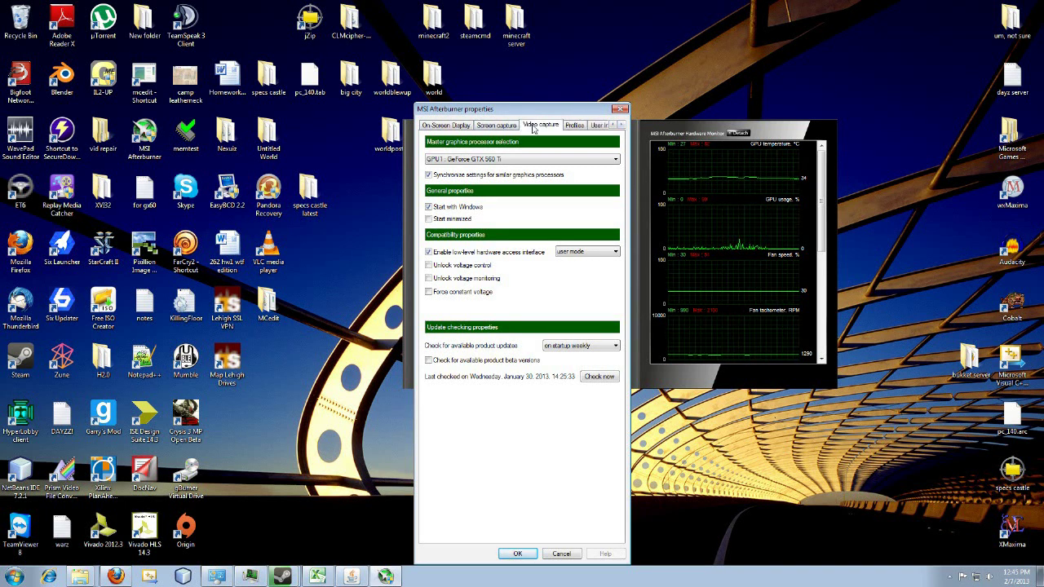
click(539, 125)
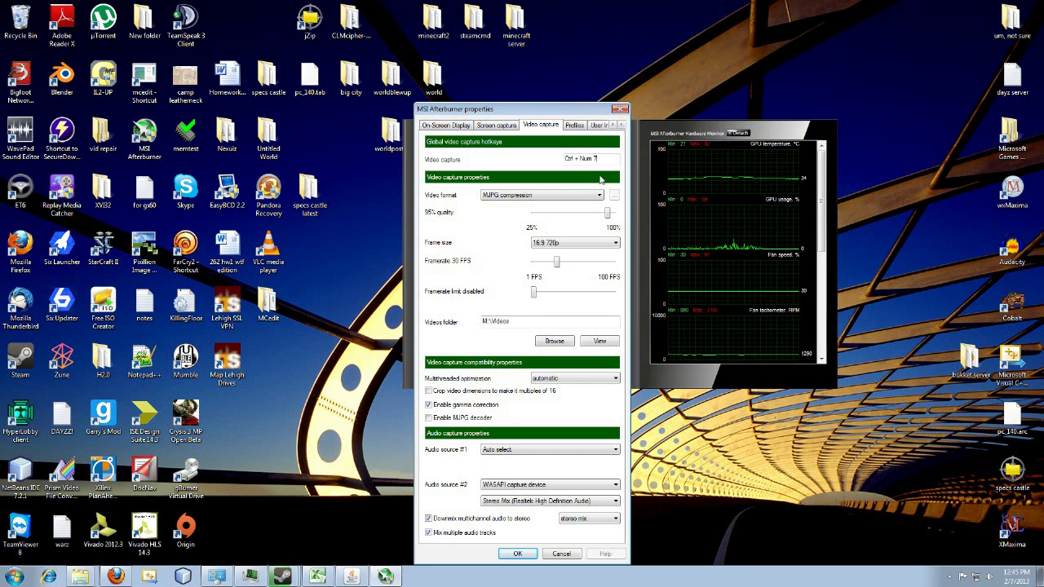
Step: Try Ctrl + F7 as the global video capture hotkey and restore it to Ctrl + Num 7
mouse_move(549, 200)
key(ctrl)
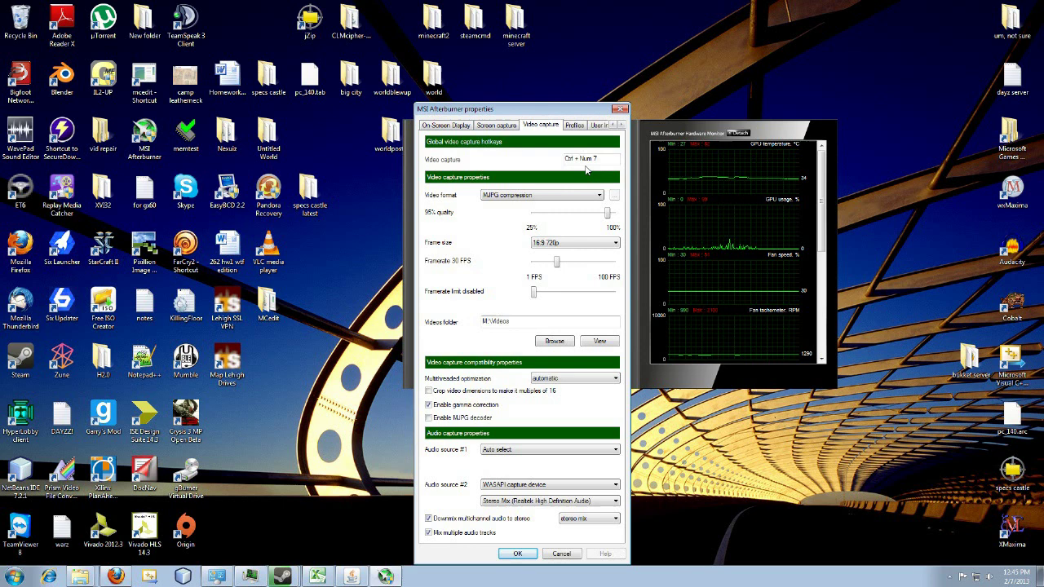
key(ctrl+F8)
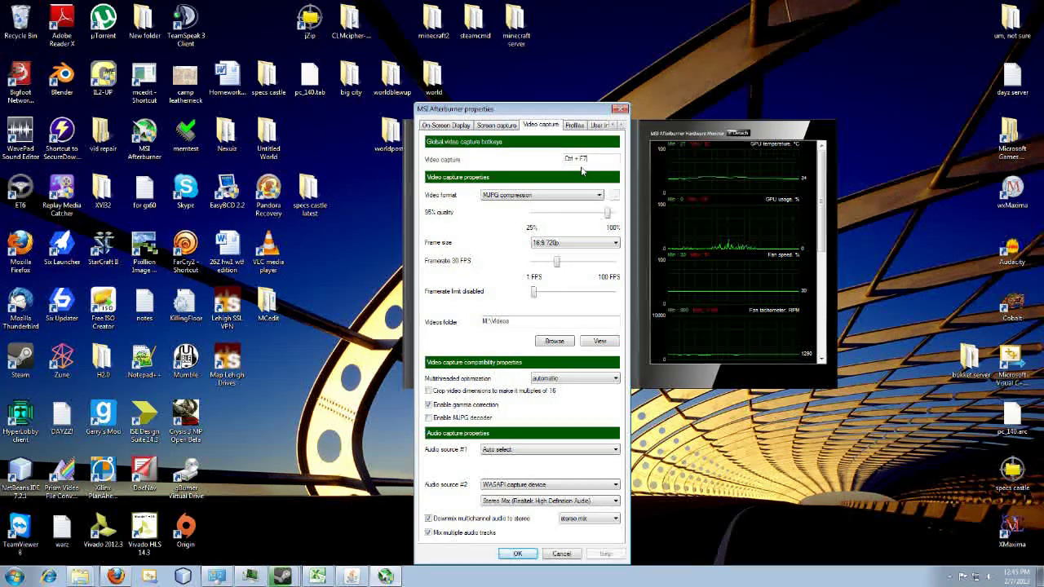
key(F7)
key(ctrl+KP_7)
Step: Select MJPG compression as the video format, and look through the target folders for video capture before cancelling the folder selection
click(545, 196)
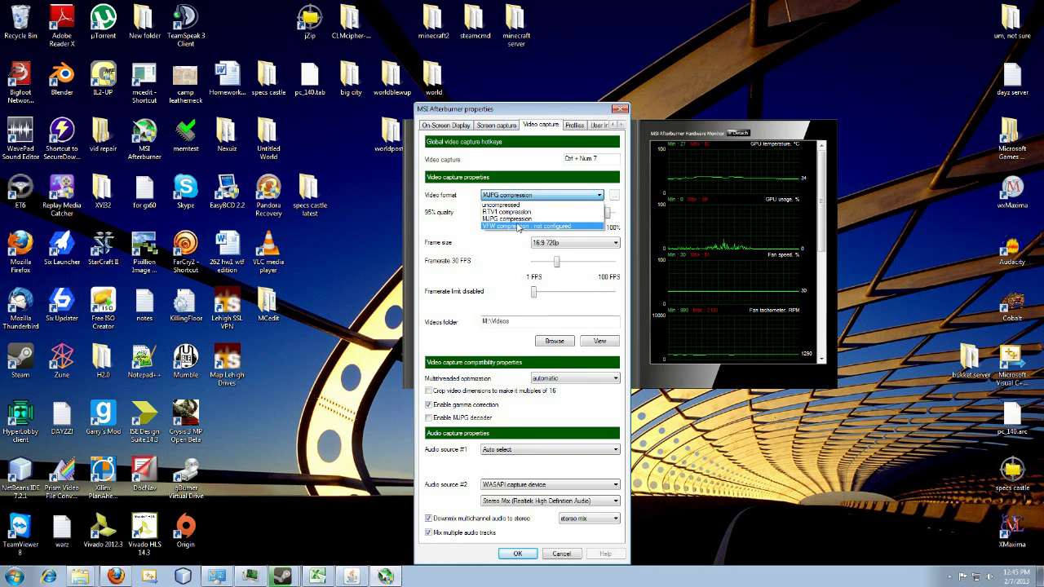
click(592, 218)
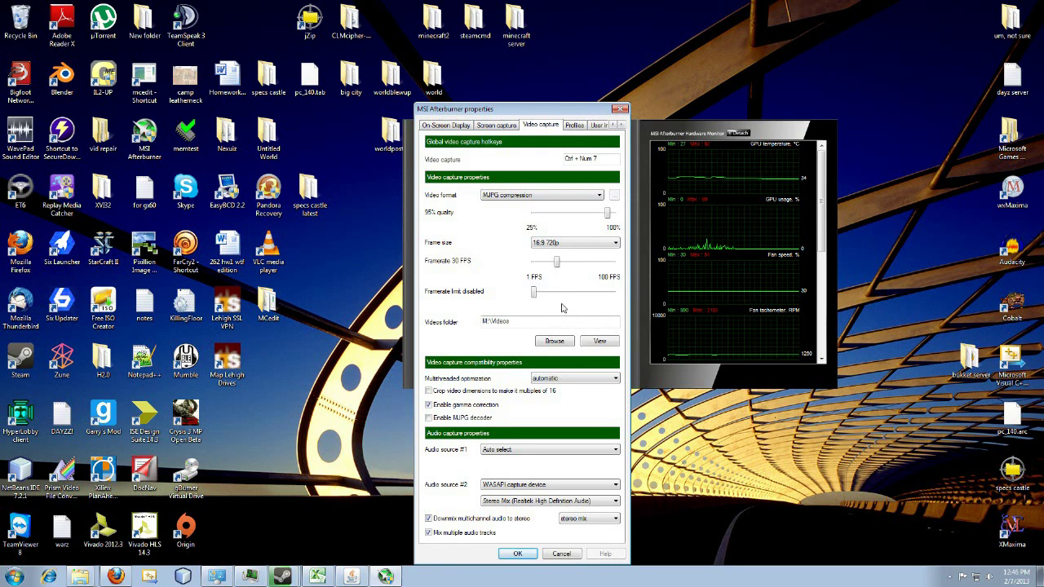
click(482, 324)
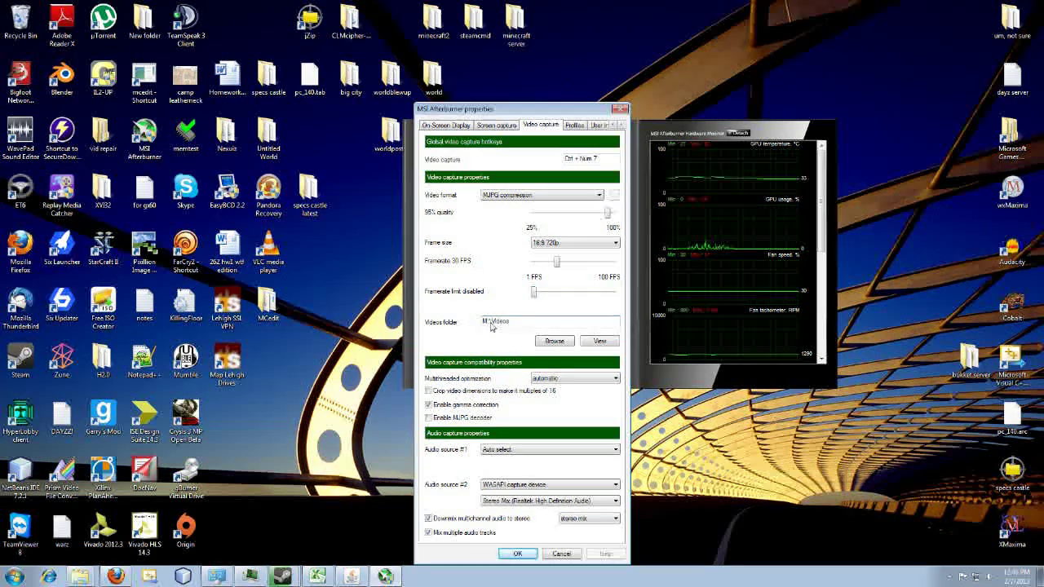
double_click(478, 324)
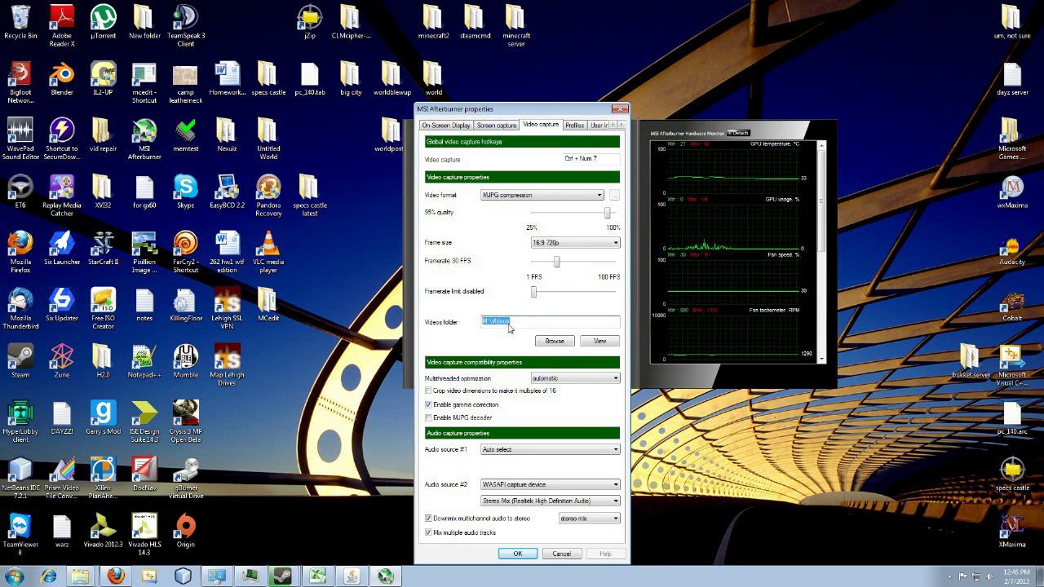
click(557, 345)
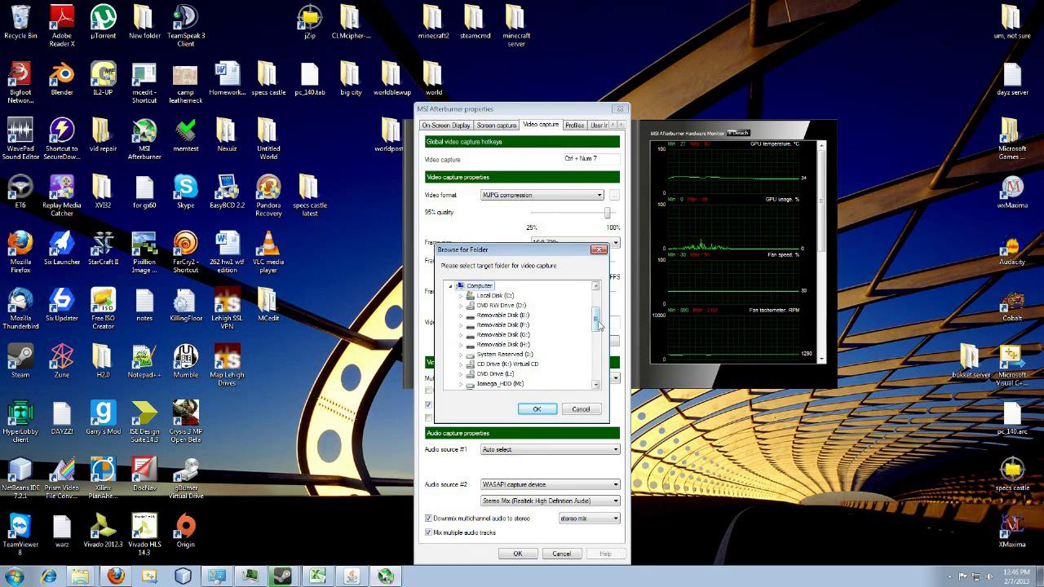
drag(596, 322, 599, 350)
click(589, 408)
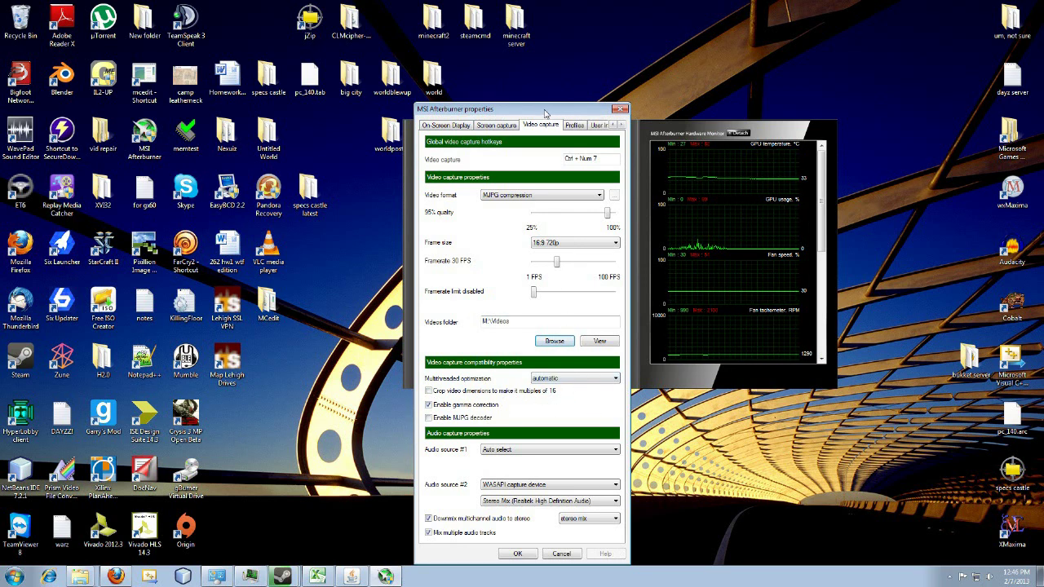
Step: Move the properties window higher on the desktop and set the multichannel audio downmix to stereo rip
drag(545, 111, 539, 11)
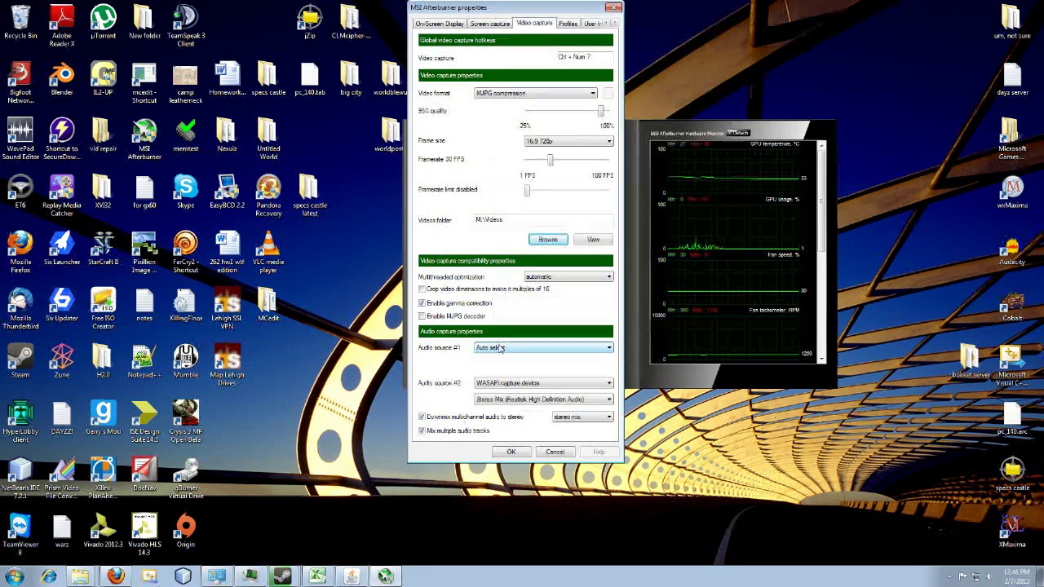
mouse_move(492, 350)
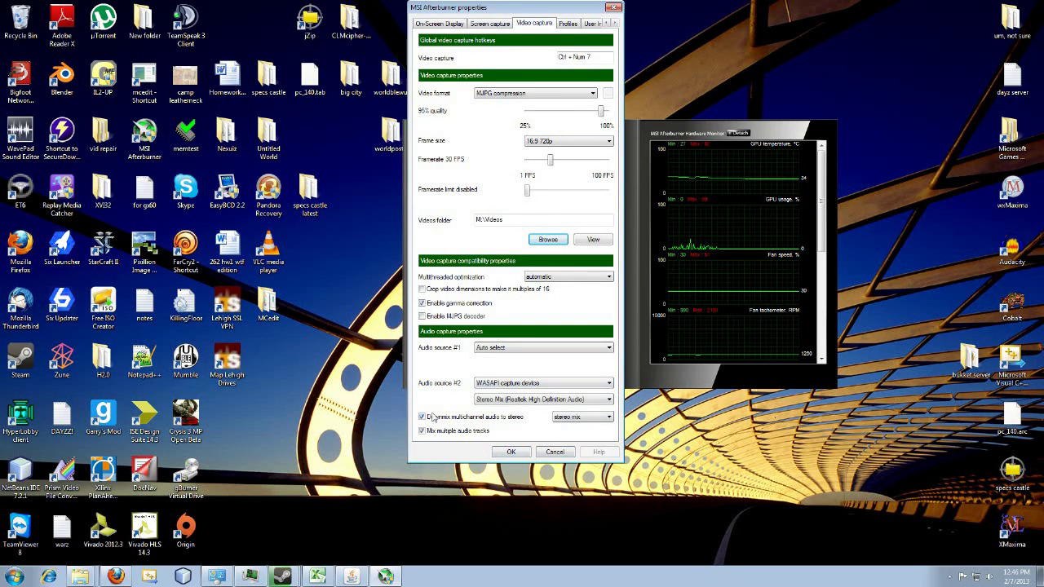
click(591, 419)
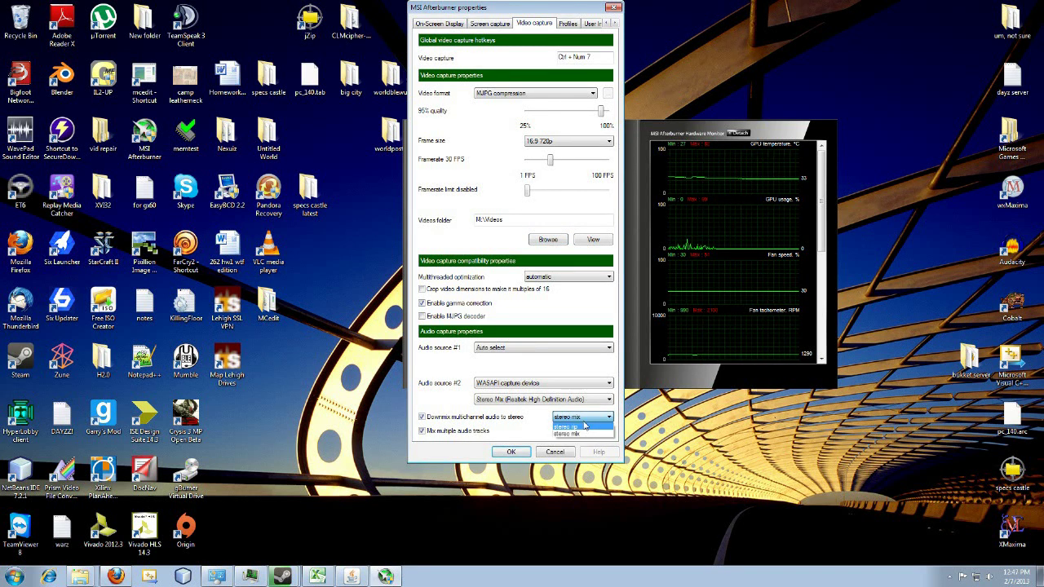
click(585, 423)
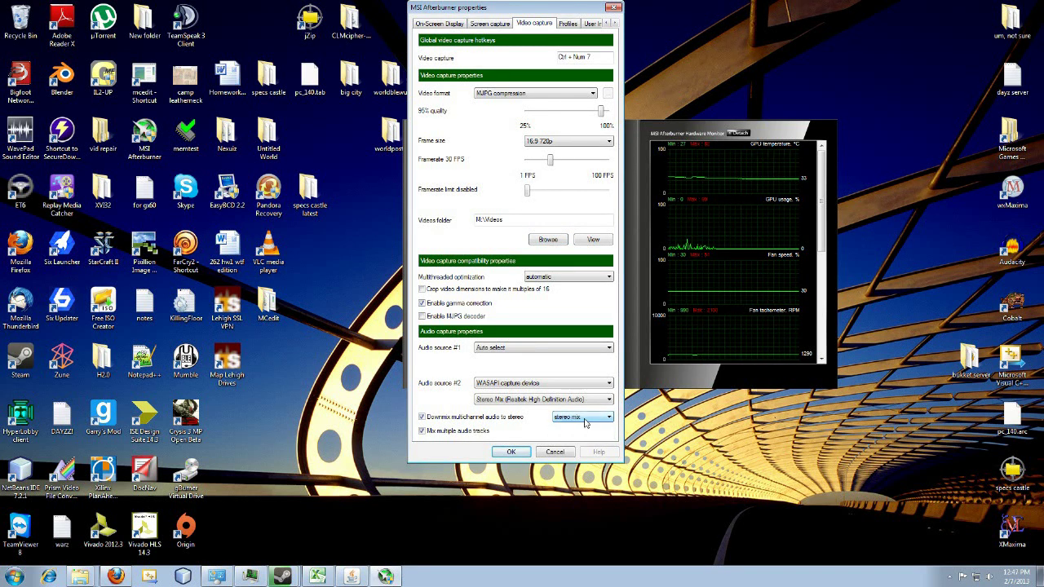
click(422, 431)
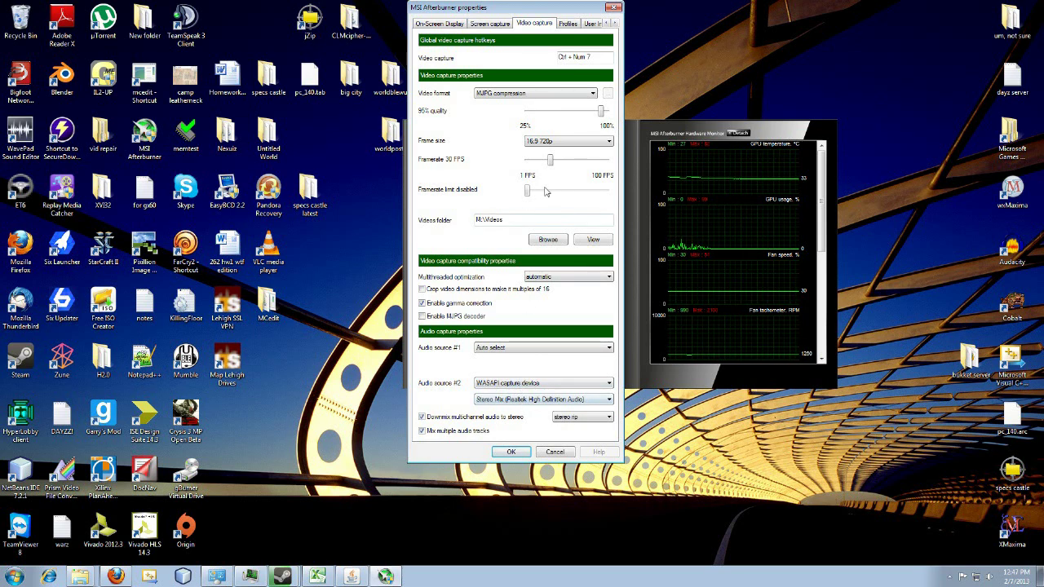
Step: Examine the available frame sizes for video capture and close the properties without saving changes
click(580, 143)
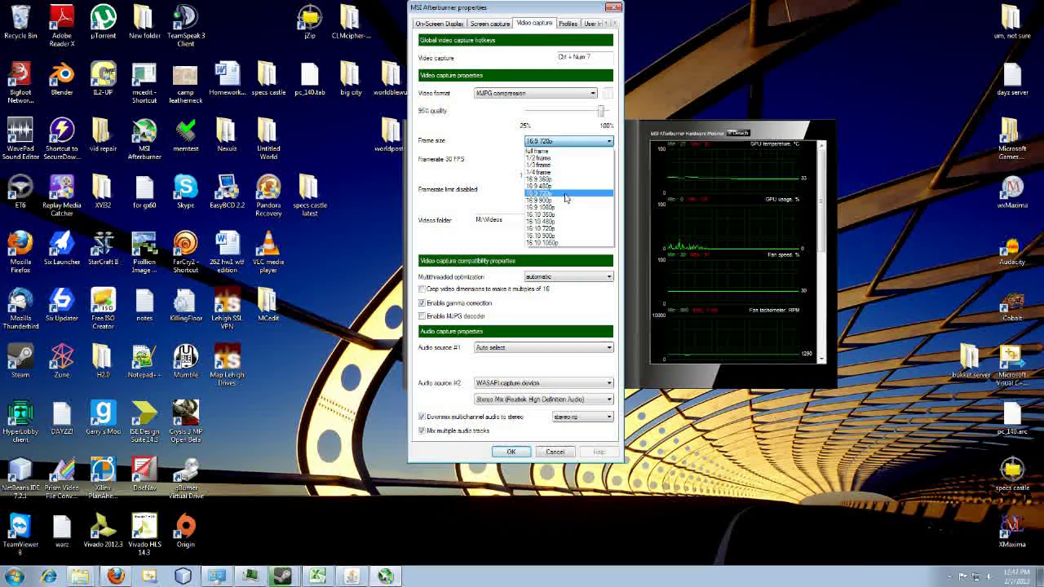
click(472, 173)
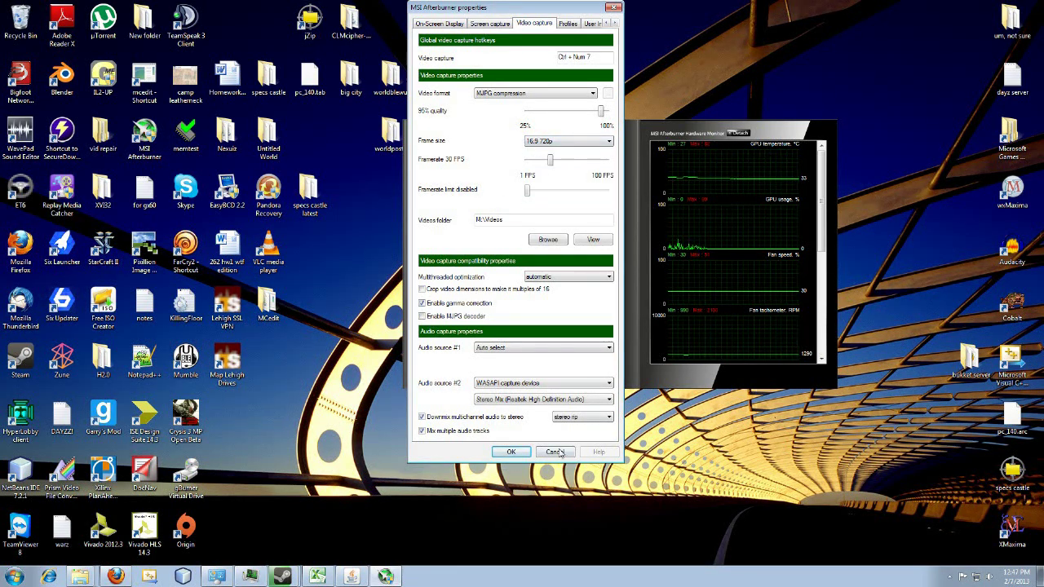
click(566, 144)
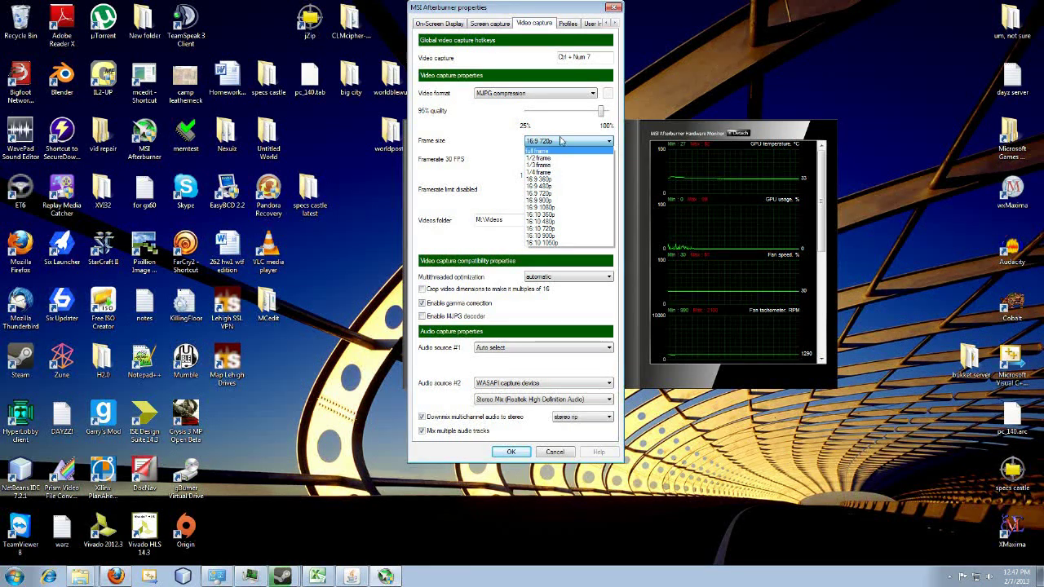
click(498, 243)
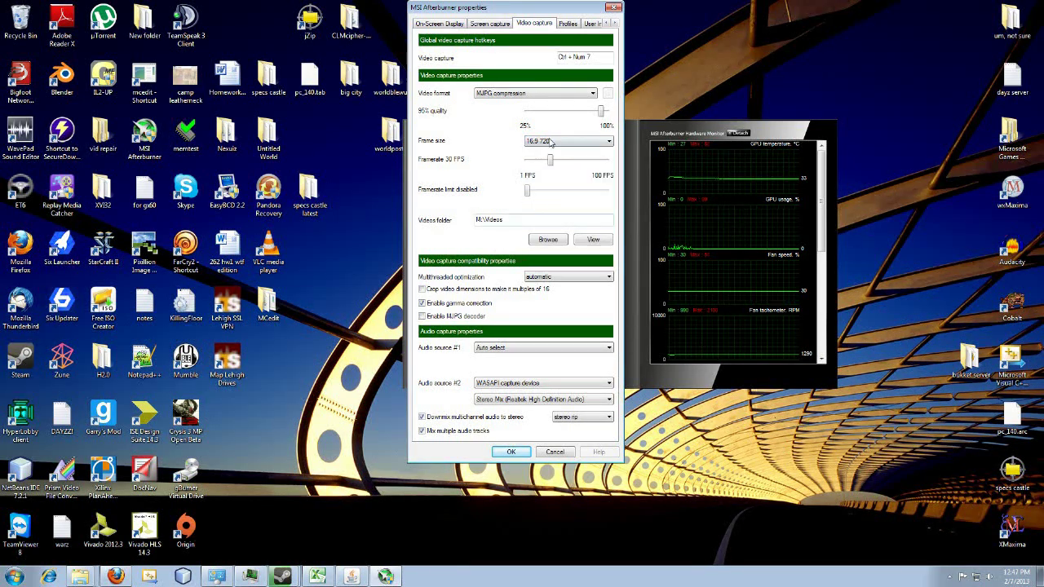
click(585, 138)
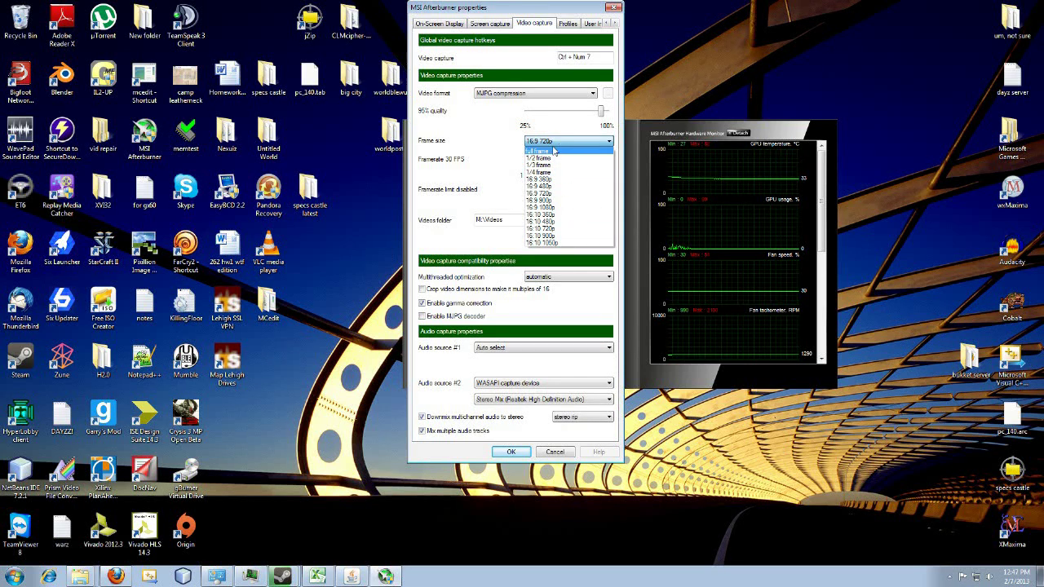
click(480, 154)
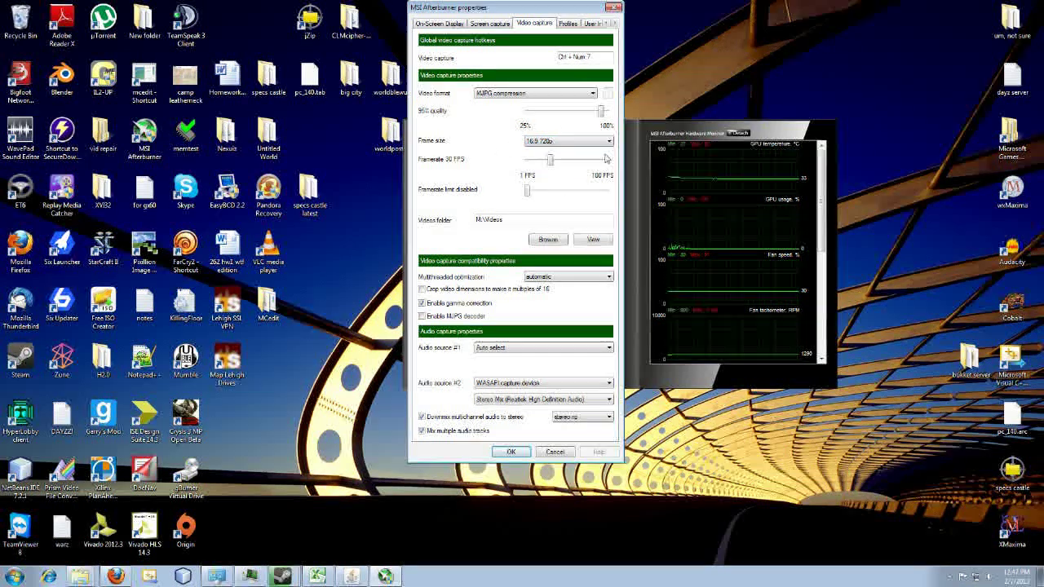
click(551, 453)
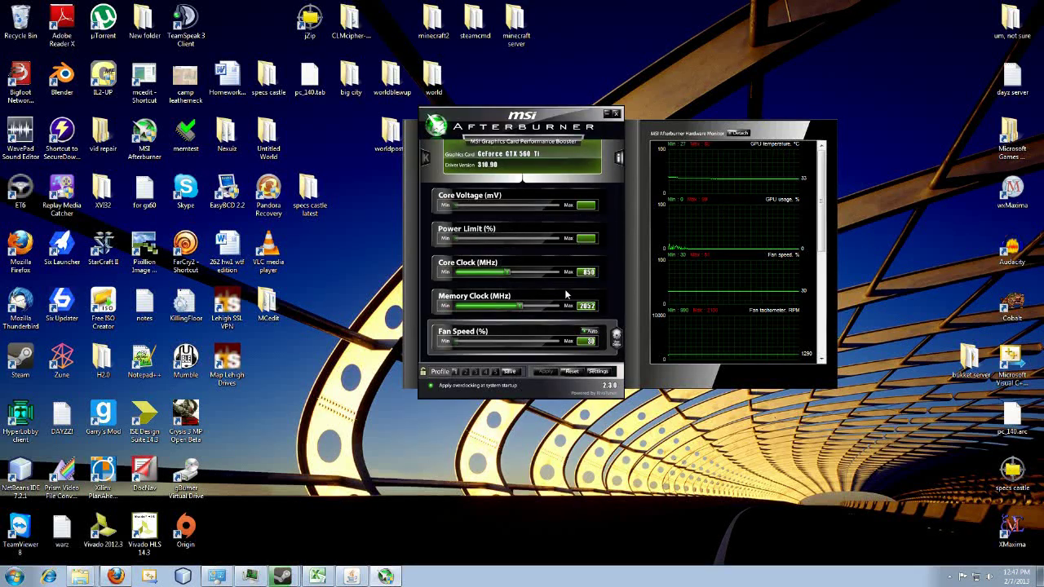